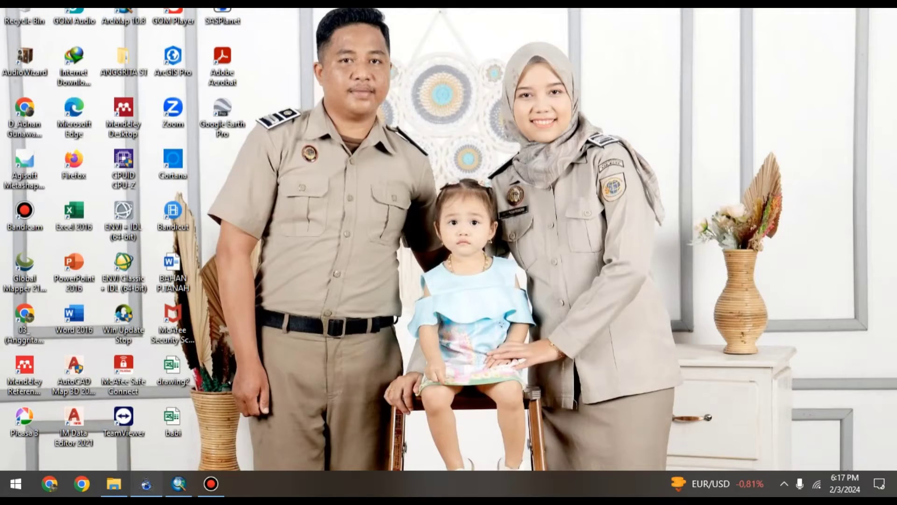
# Restore the SAS.Planet satellite map window from the taskbar
pyautogui.click(146, 484)
# Maximize SAS.Planet and switch the area selection mode to Polygonal Selection
pyautogui.click(642, 17)
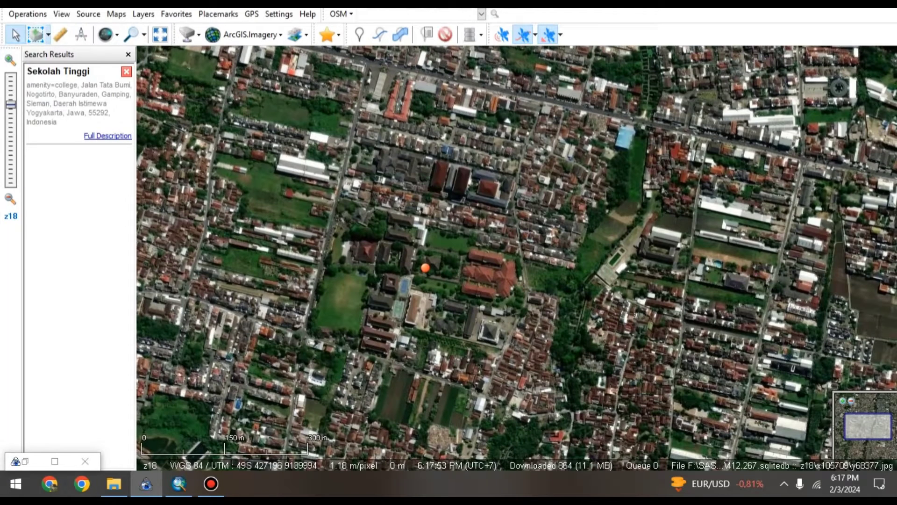
pyautogui.click(48, 34)
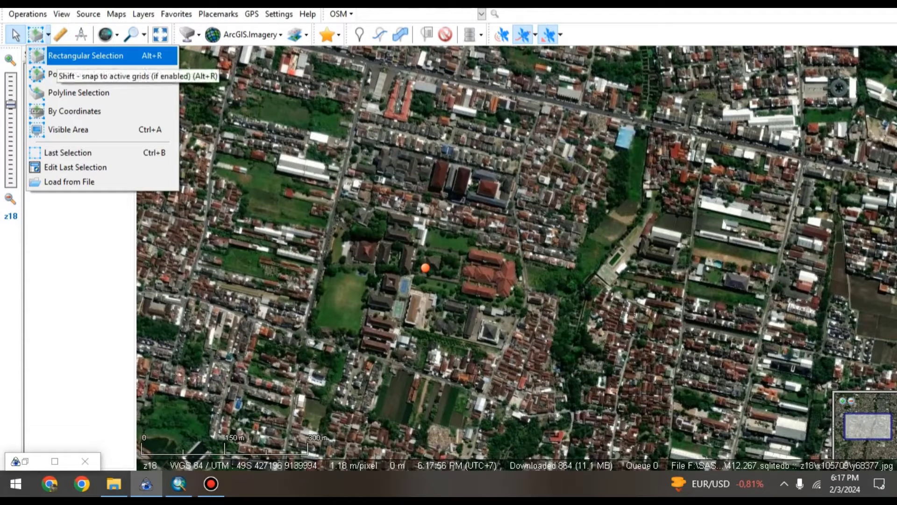
pyautogui.click(86, 55)
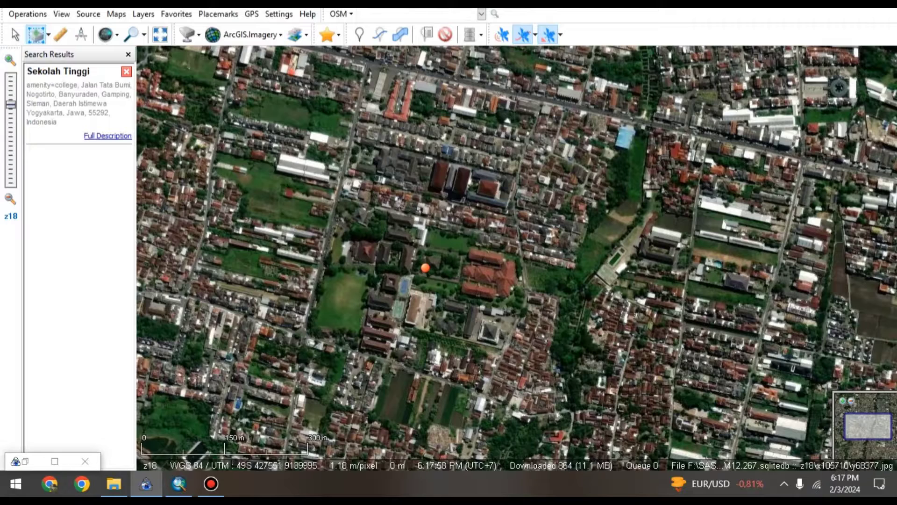
pyautogui.click(361, 69)
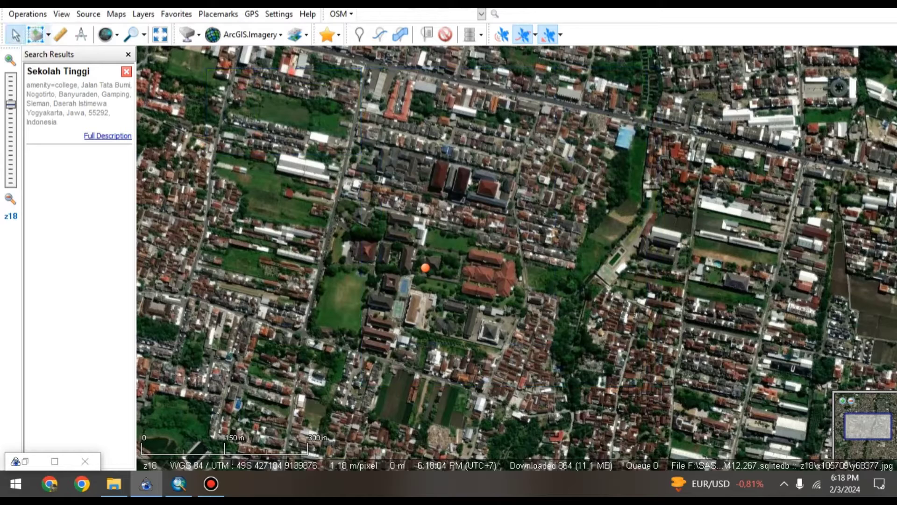
pyautogui.click(48, 34)
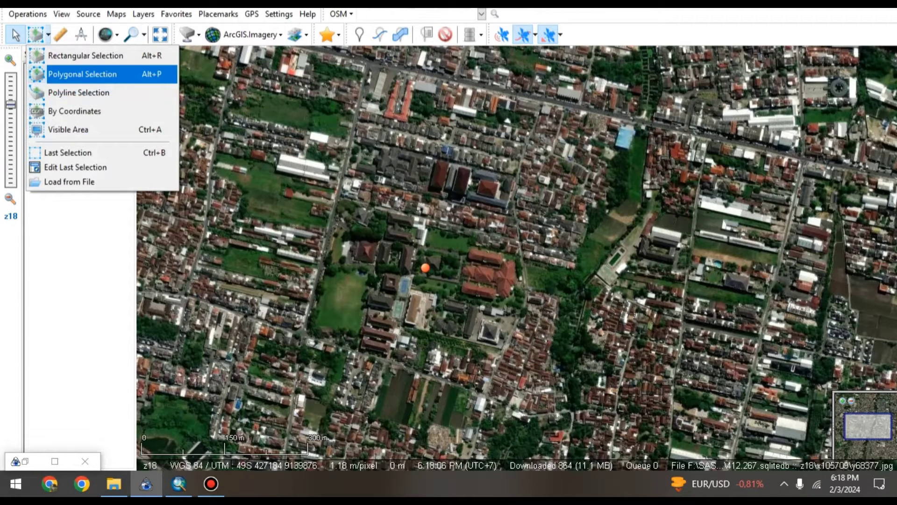
pyautogui.click(82, 73)
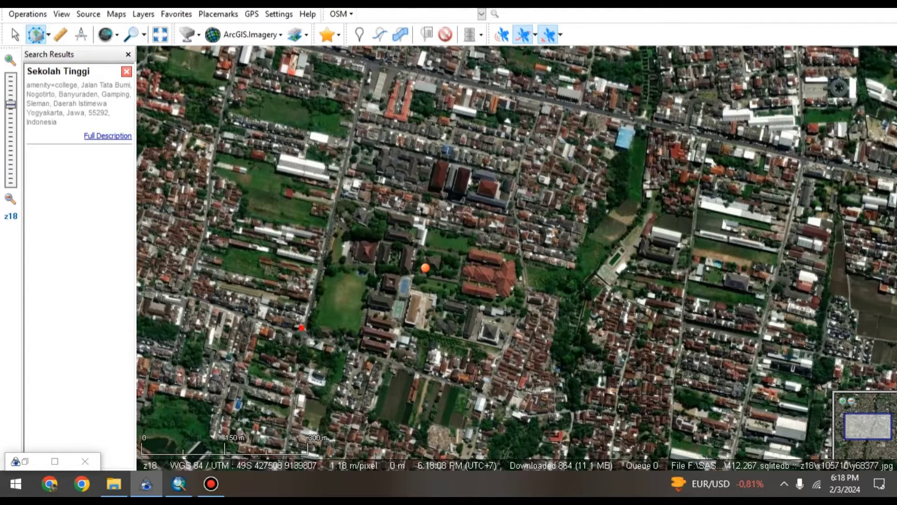
# Outline the campus with corner points around the orange marker and close the polygon
pyautogui.click(332, 193)
pyautogui.click(521, 242)
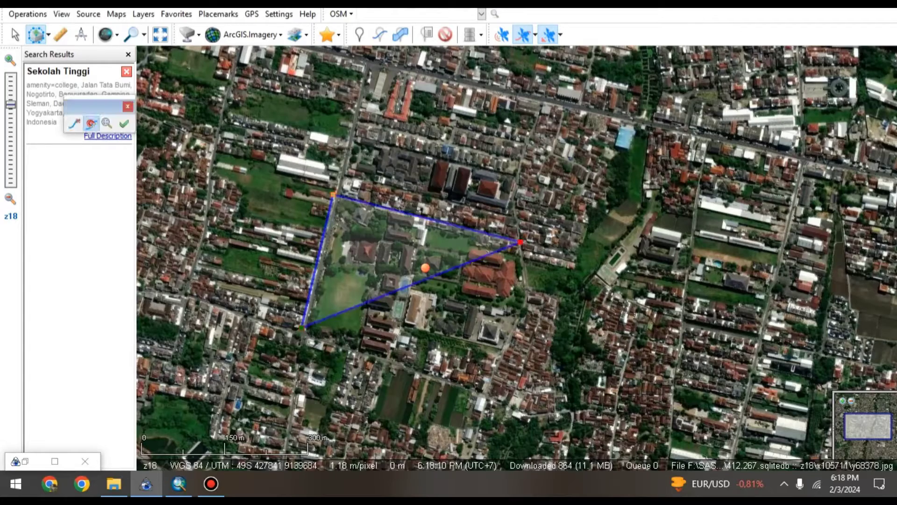
pyautogui.click(524, 301)
pyautogui.scroll(-1, 475, 399)
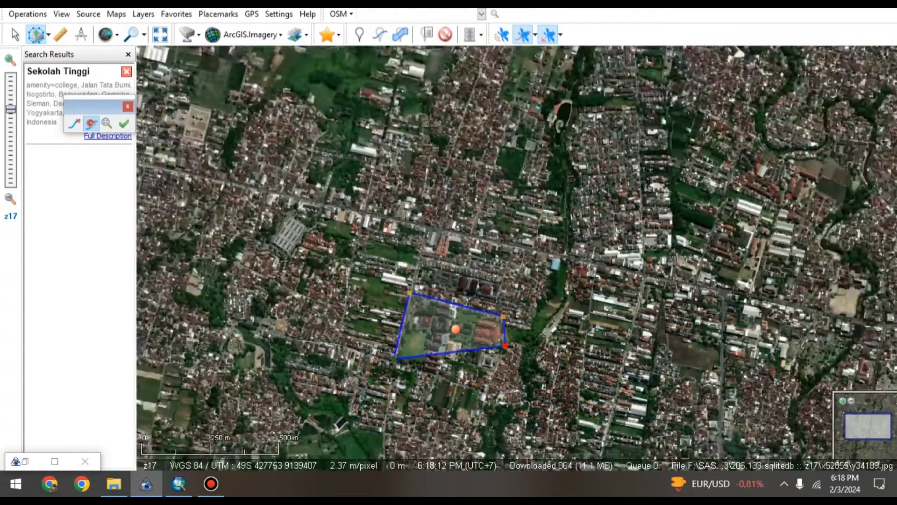
pyautogui.scroll(1, 475, 399)
pyautogui.scroll(1, 475, 399)
pyautogui.click(483, 375)
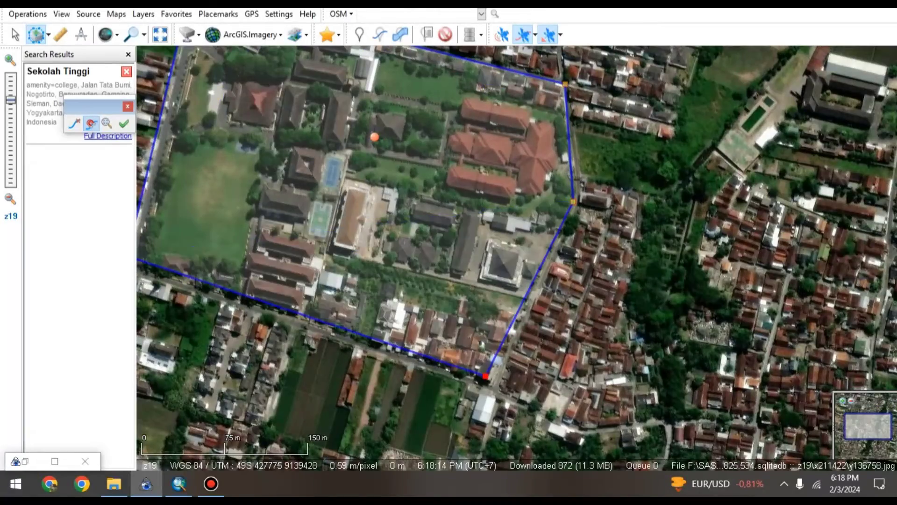
pyautogui.scroll(-1, 496, 385)
pyautogui.scroll(1, 491, 381)
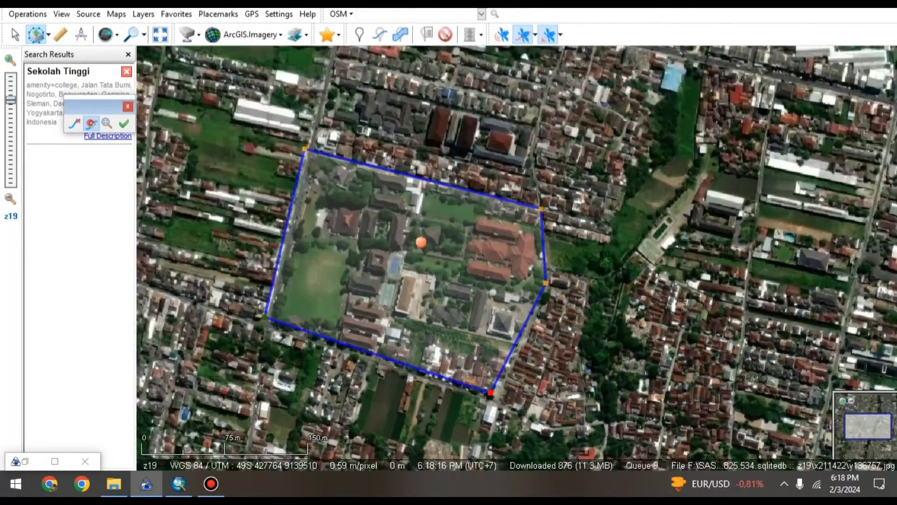
pyautogui.scroll(-1, 573, 395)
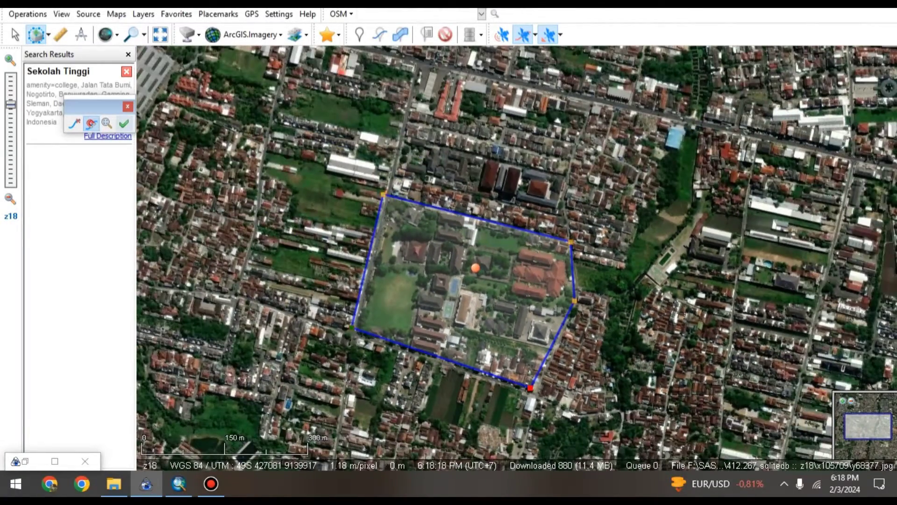
pyautogui.click(123, 123)
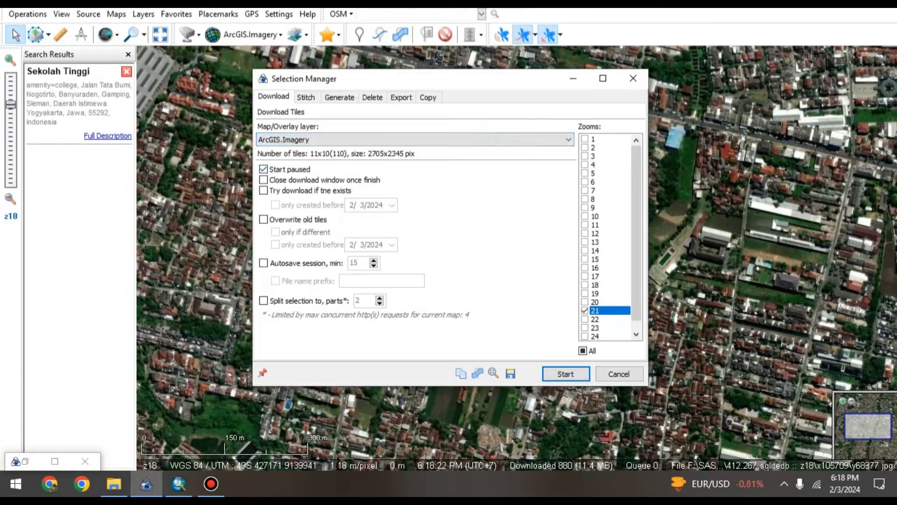
# Minimize the Selection Manager and mark nonexistent tiles at zoom z21 over the map
pyautogui.click(573, 78)
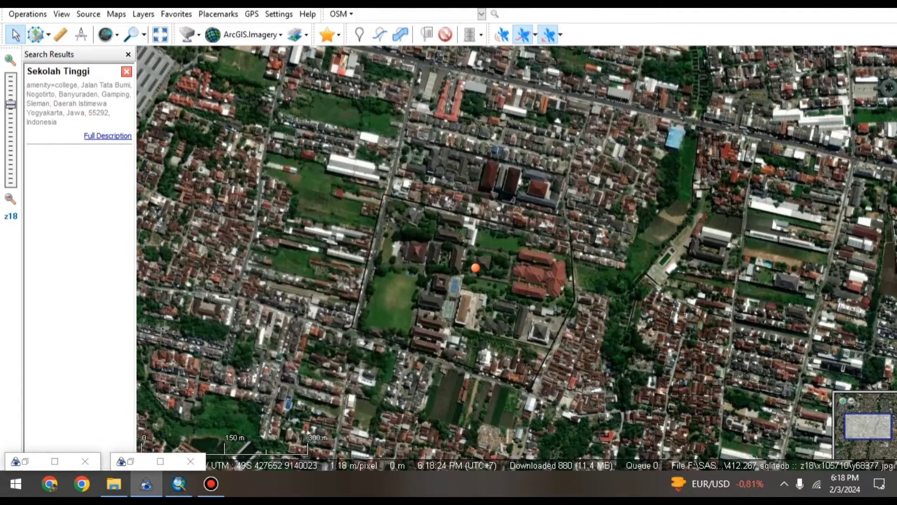
pyautogui.click(117, 34)
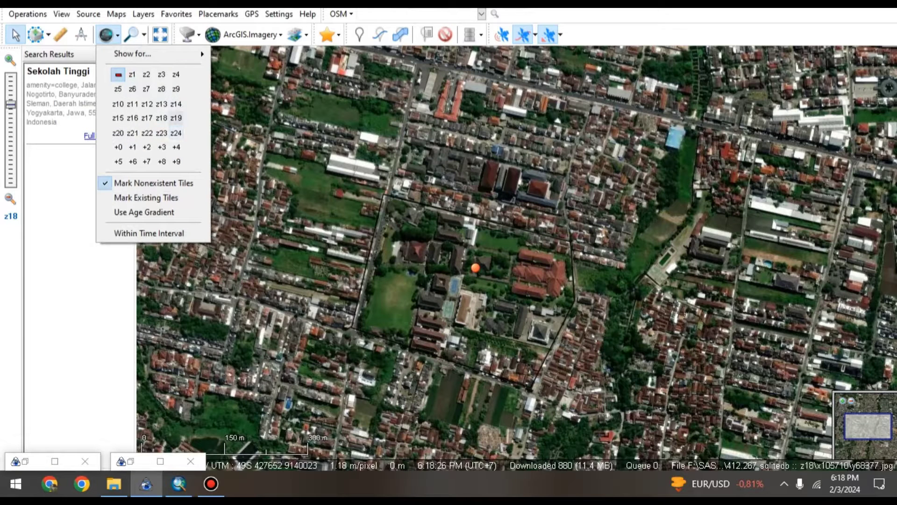
pyautogui.click(159, 34)
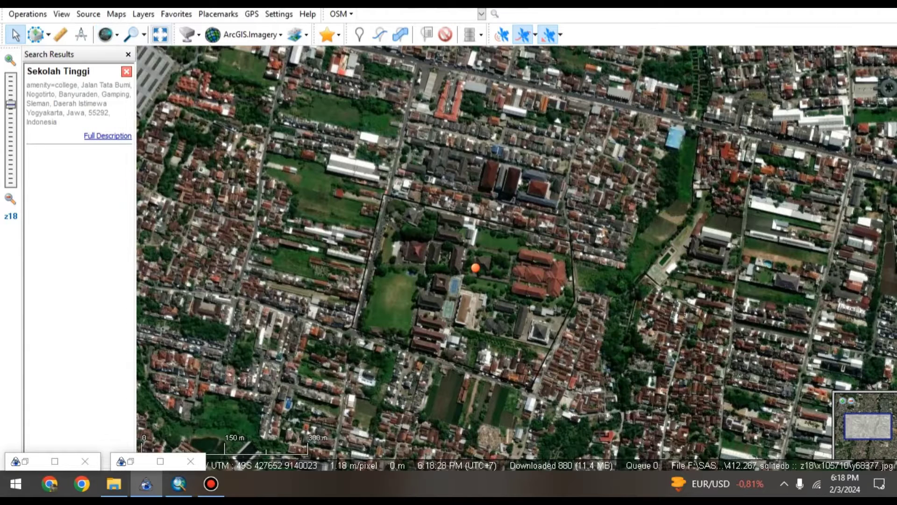
pyautogui.click(144, 34)
pyautogui.click(117, 34)
pyautogui.click(117, 34)
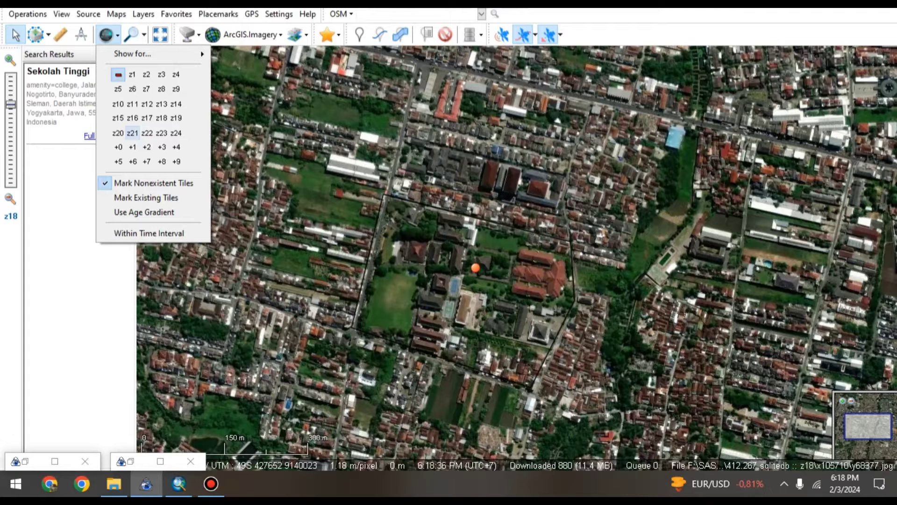
pyautogui.click(132, 132)
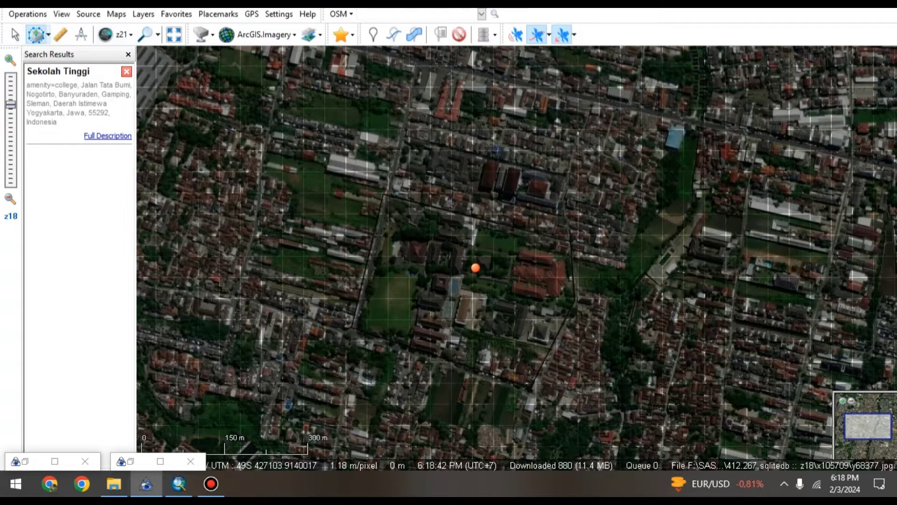
pyautogui.click(48, 34)
# Reuse the campus polygon and start the z21 ArcGIS.Imagery tile download
pyautogui.click(68, 152)
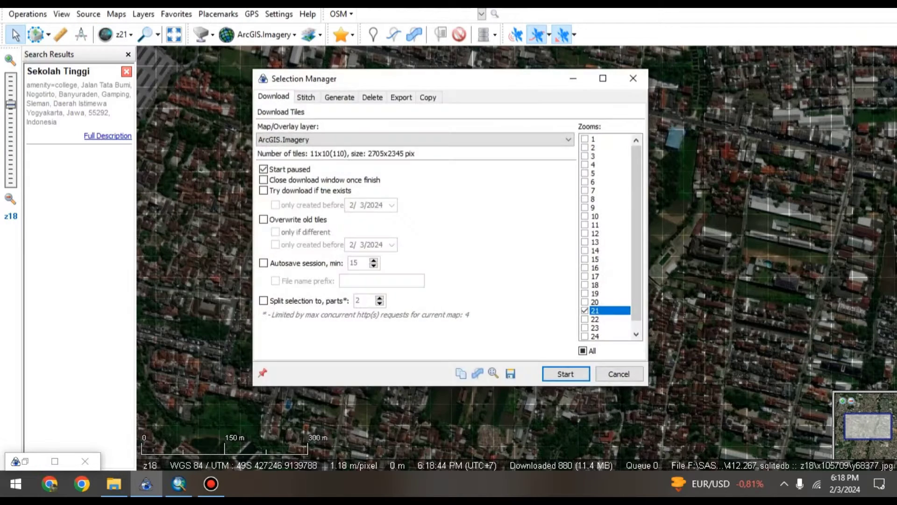
pyautogui.moveTo(491, 74); pyautogui.dragTo(747, 111)
pyautogui.moveTo(567, 114)
pyautogui.mouseDown()
pyautogui.moveTo(106, 61)
pyautogui.moveTo(185, 88)
pyautogui.mouseUp()
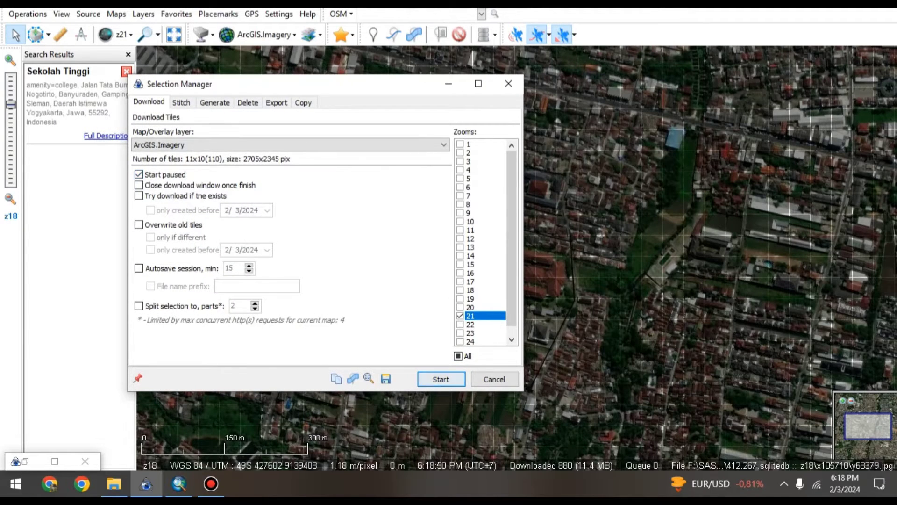
pyautogui.click(441, 379)
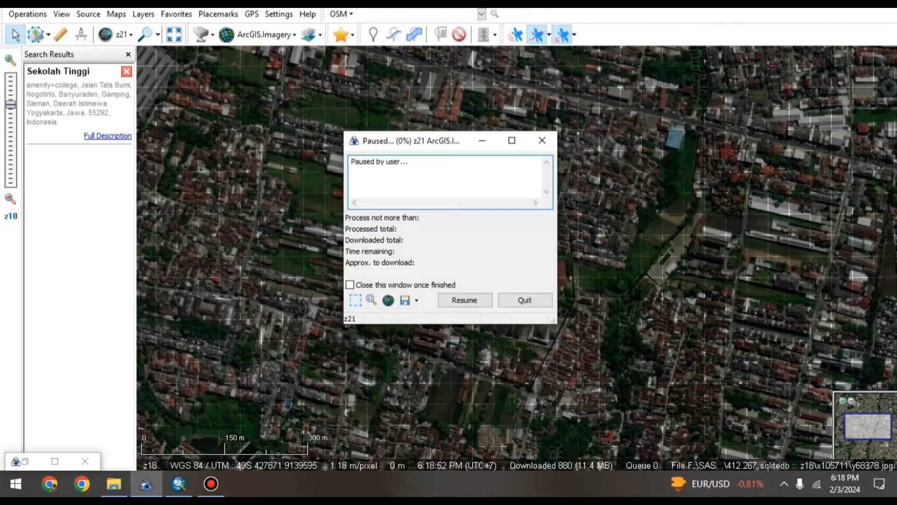
pyautogui.click(465, 300)
pyautogui.moveTo(411, 140); pyautogui.dragTo(705, 133)
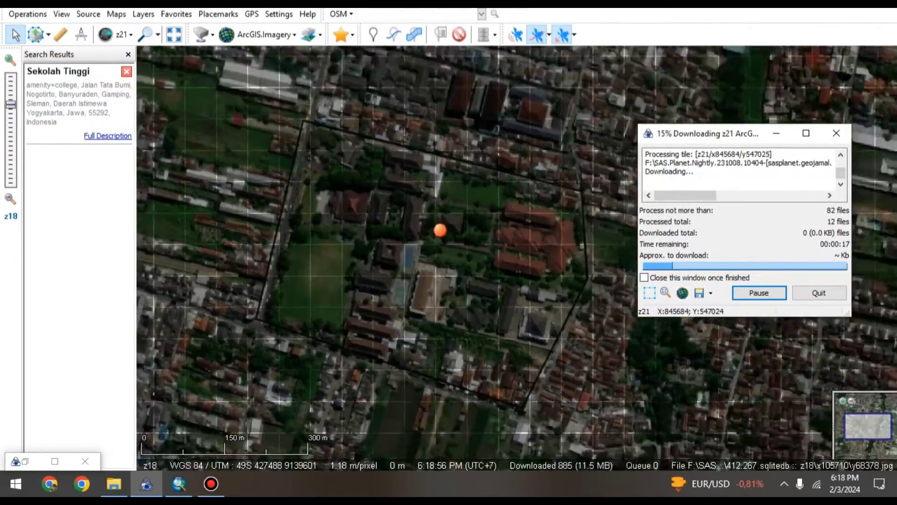
# Zoom in on the school compound while the download completes, then move the window aside
pyautogui.scroll(1, 514, 257)
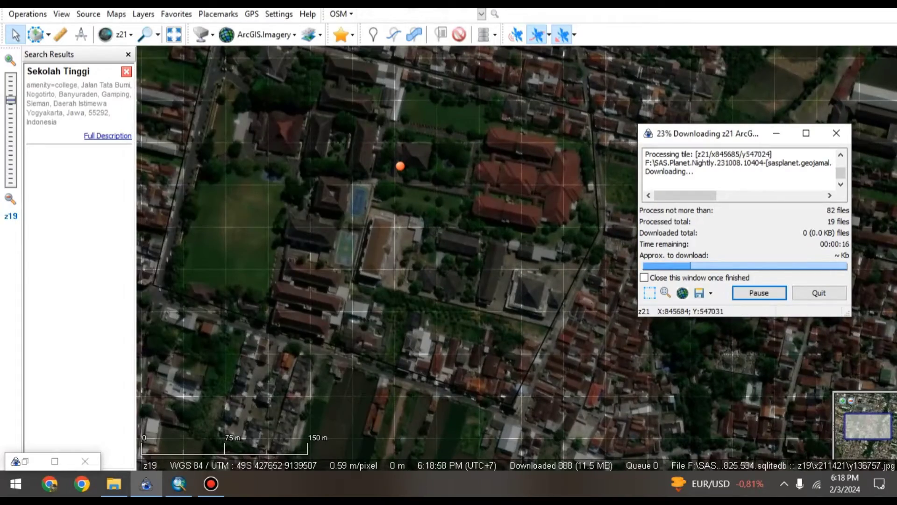
pyautogui.scroll(-1, 411, 290)
pyautogui.scroll(-2, 411, 290)
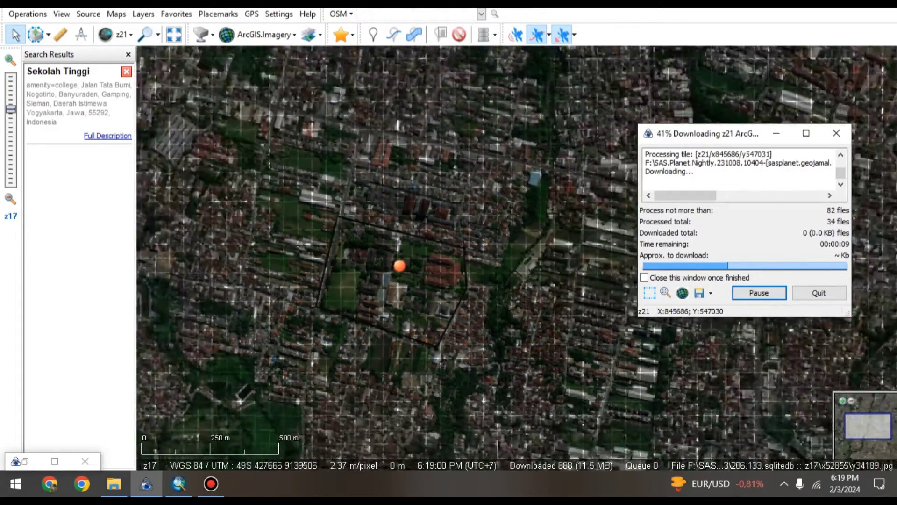
pyautogui.scroll(-1, 411, 290)
pyautogui.scroll(-1, 412, 290)
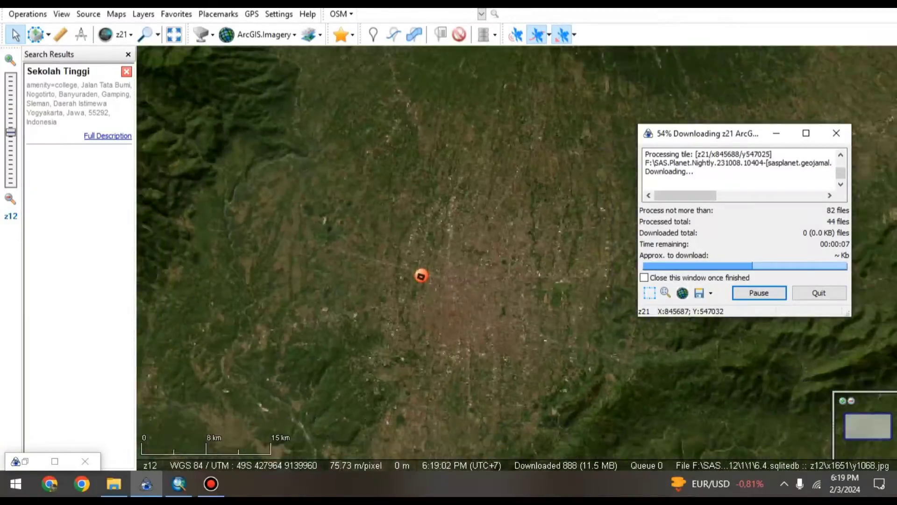
pyautogui.scroll(2, 415, 283)
pyautogui.scroll(1, 415, 282)
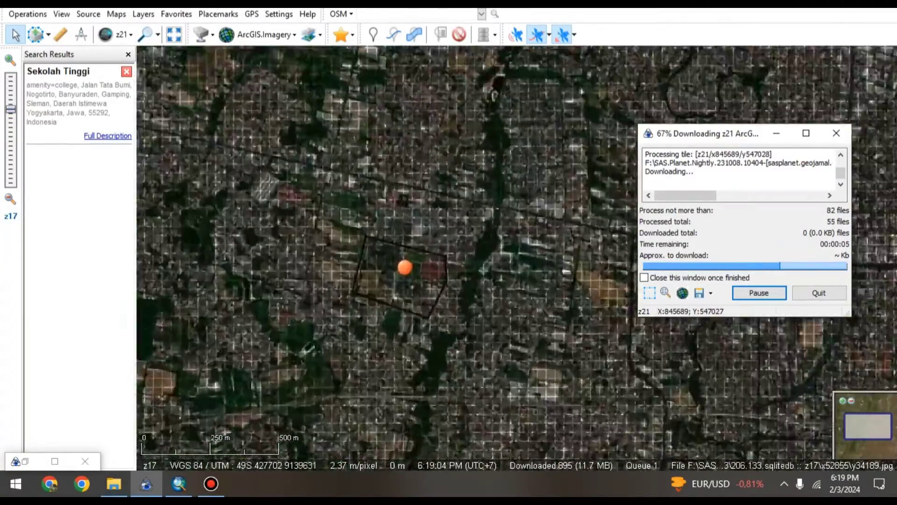
pyautogui.scroll(1, 415, 282)
pyautogui.scroll(1, 415, 283)
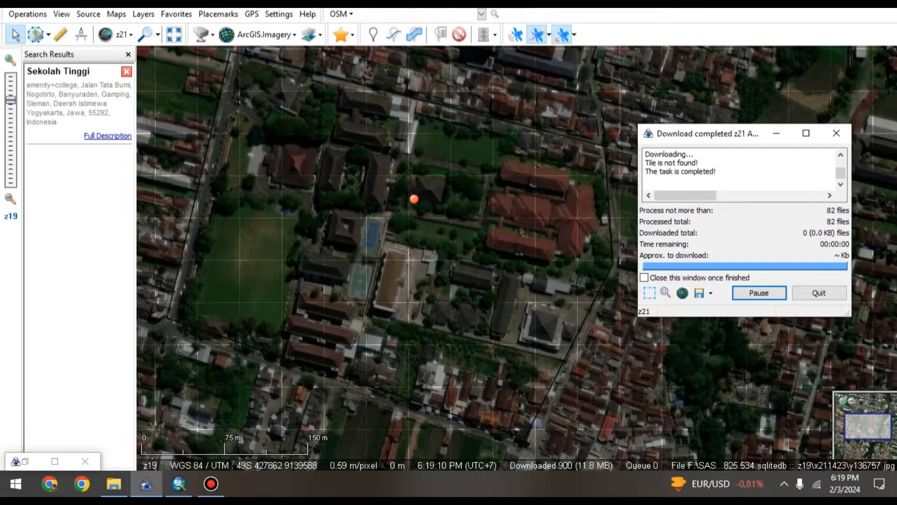
pyautogui.moveTo(716, 135); pyautogui.dragTo(586, 123)
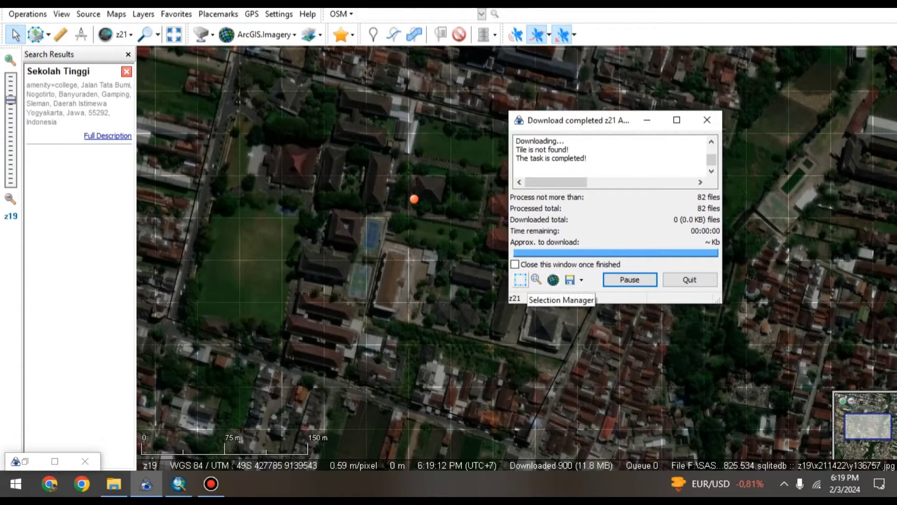
# Set up a Stitch job in ECW format saved as E:\ikamase stpn.ecw
pyautogui.click(520, 280)
pyautogui.click(182, 102)
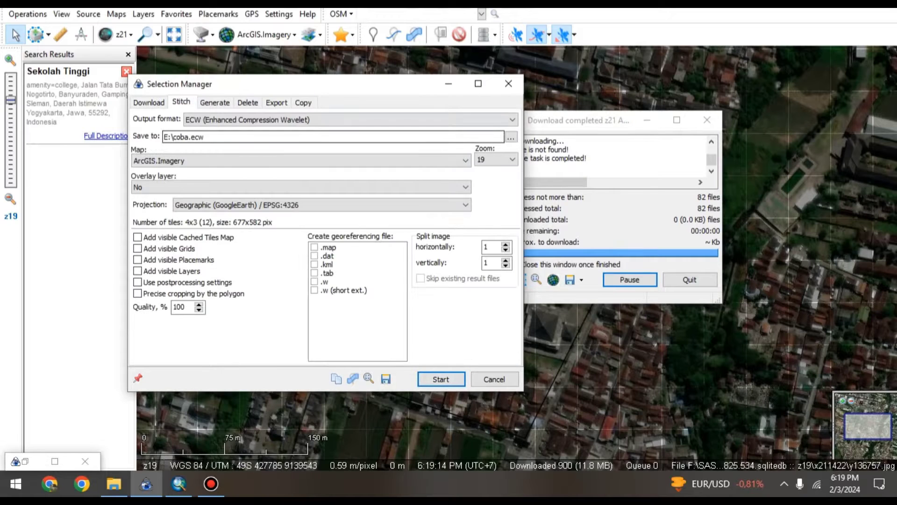
pyautogui.click(327, 119)
pyautogui.press('Return')
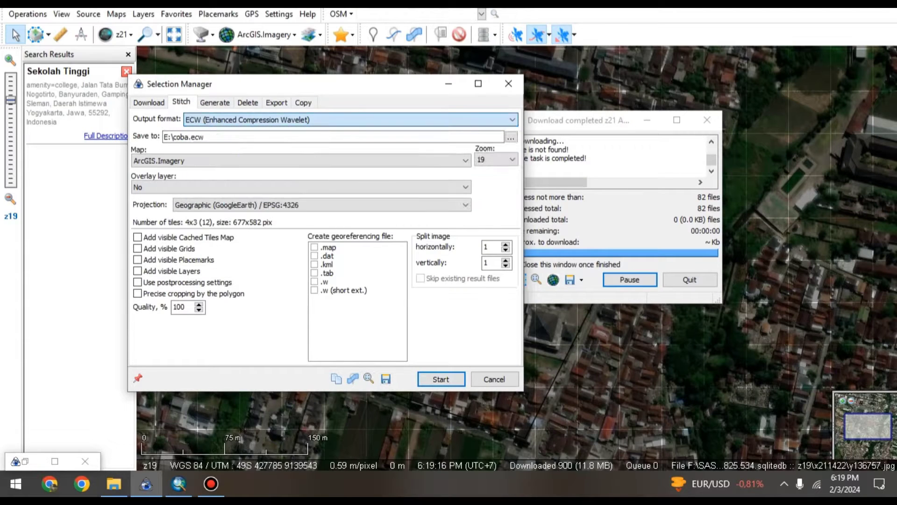
pyautogui.click(512, 136)
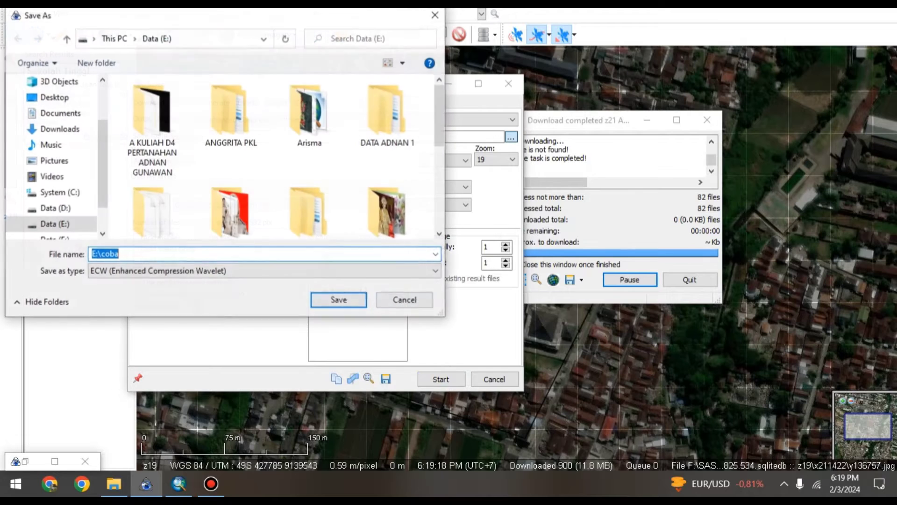
pyautogui.write('ikamase')
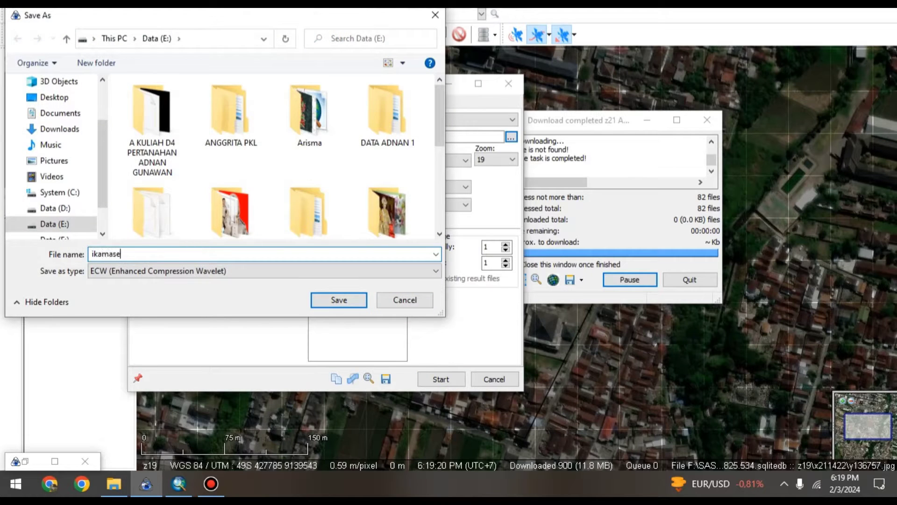
pyautogui.write(' stpn')
pyautogui.press('Return')
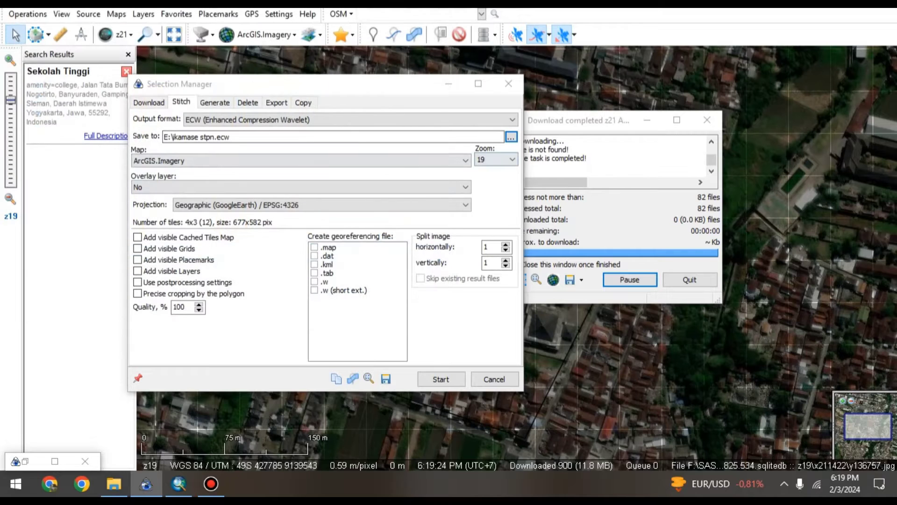
# Keep the Geographic EPSG:4326 projection, set zoom 21 and start stitching
pyautogui.click(323, 205)
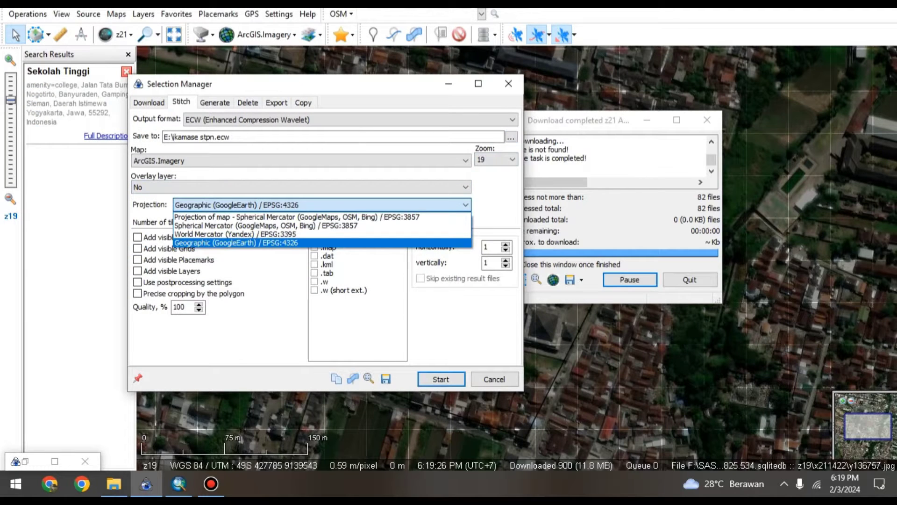
pyautogui.click(236, 242)
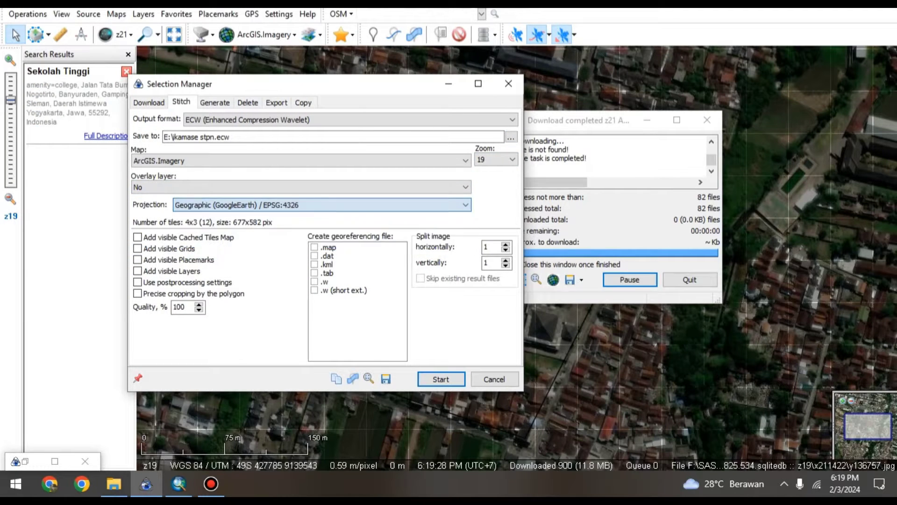
pyautogui.click(495, 159)
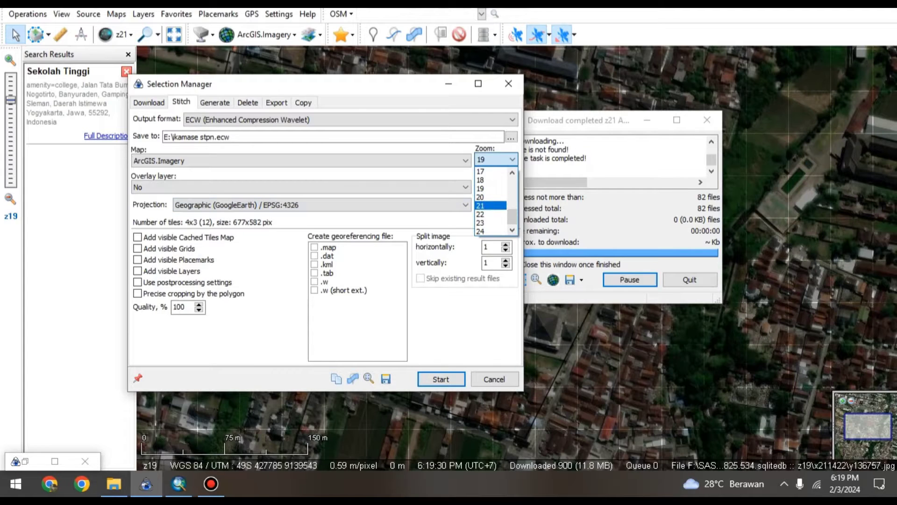
pyautogui.click(489, 206)
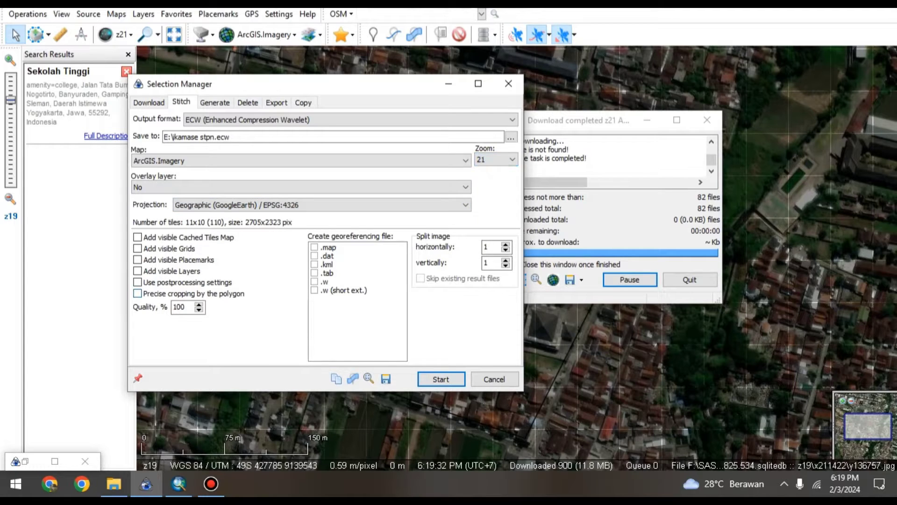
pyautogui.click(441, 379)
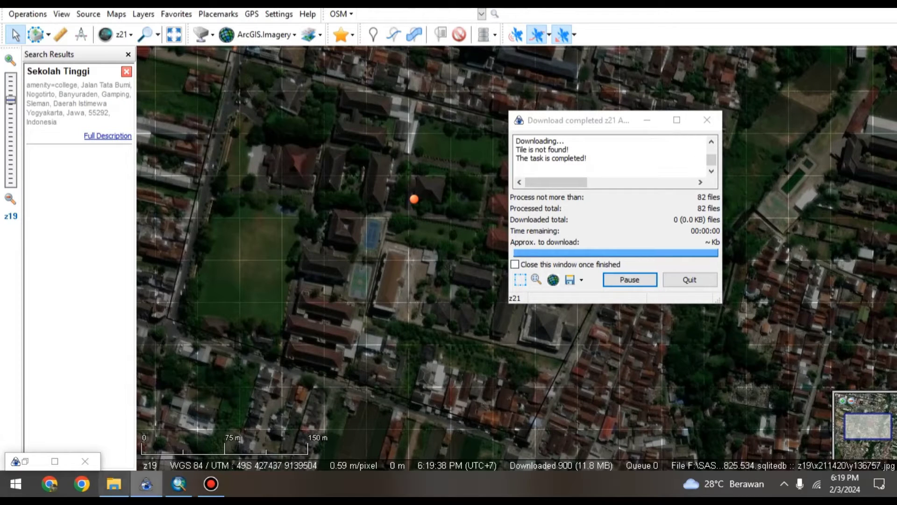
# In ArcMap, refresh E:\ in Catalog and drag ikamase stpn.ecw onto the map
pyautogui.click(178, 484)
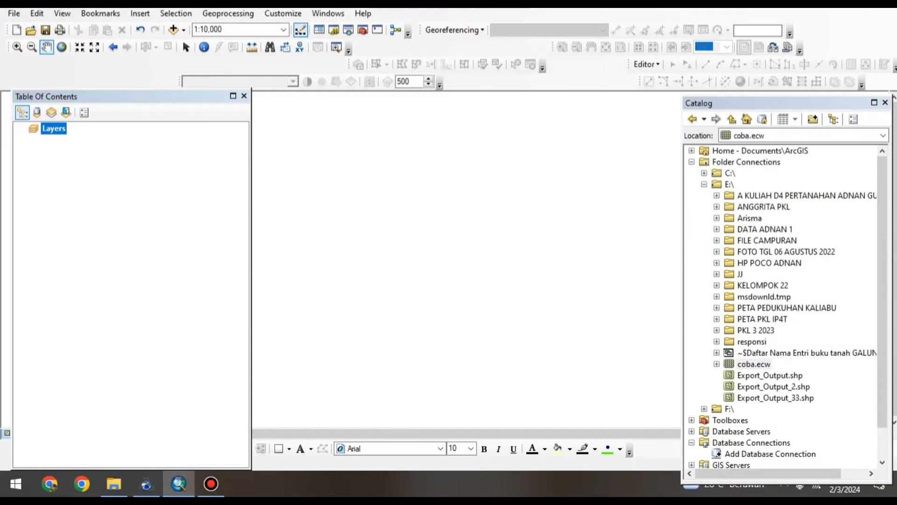
pyautogui.click(729, 184)
pyautogui.rightClick(729, 184)
pyautogui.click(760, 245)
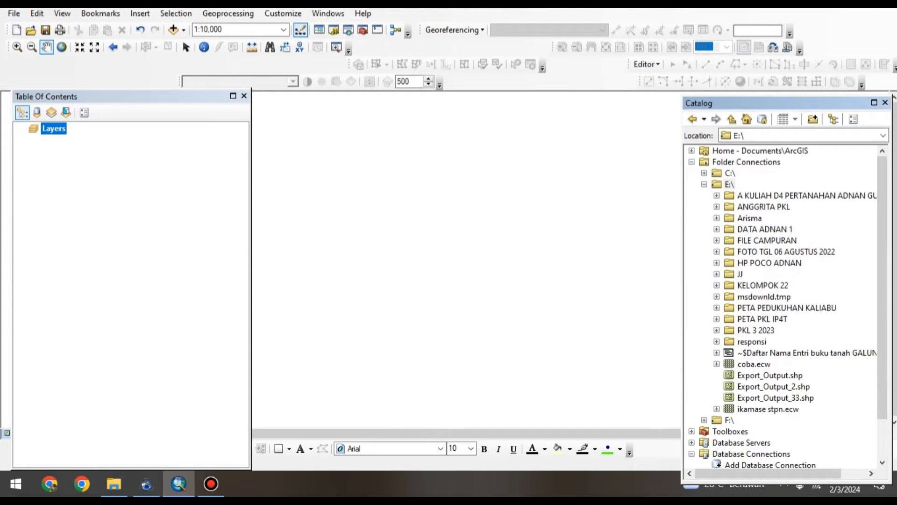
pyautogui.scroll(-1, 785, 308)
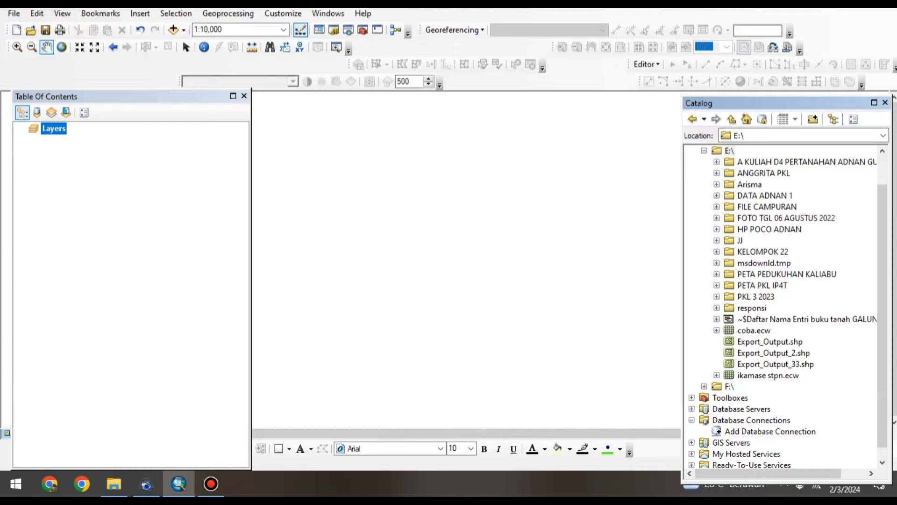
pyautogui.click(767, 376)
pyautogui.moveTo(767, 375); pyautogui.dragTo(444, 257)
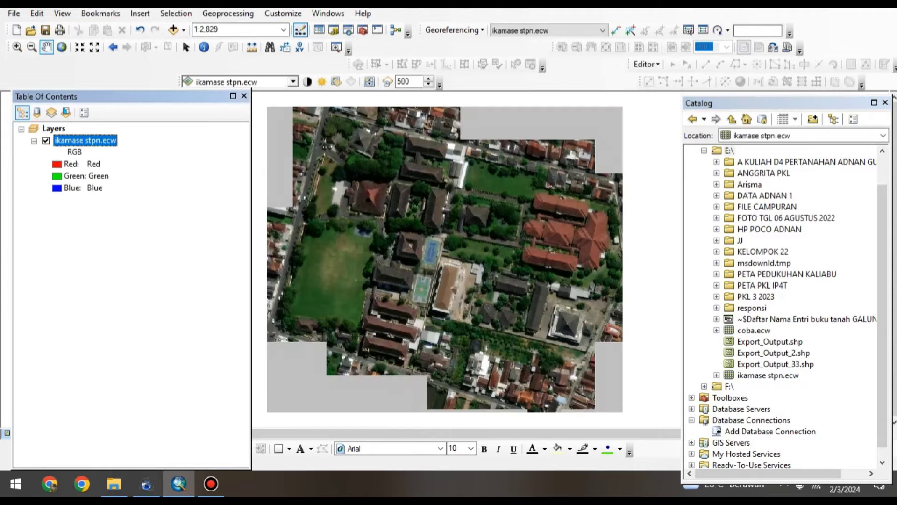
pyautogui.scroll(-2, 439, 248)
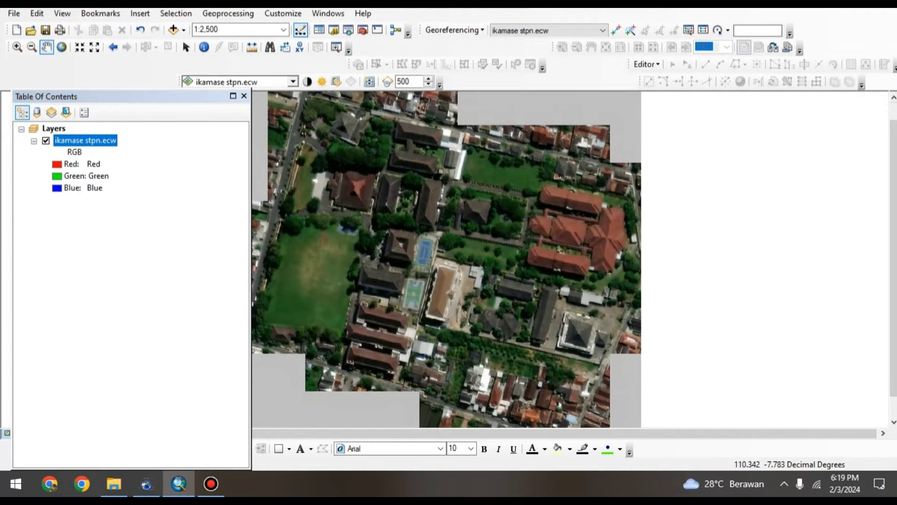
# Check the layer's Source properties to confirm the GCS_WGS_1984 coordinate system
pyautogui.rightClick(113, 140)
pyautogui.click(140, 335)
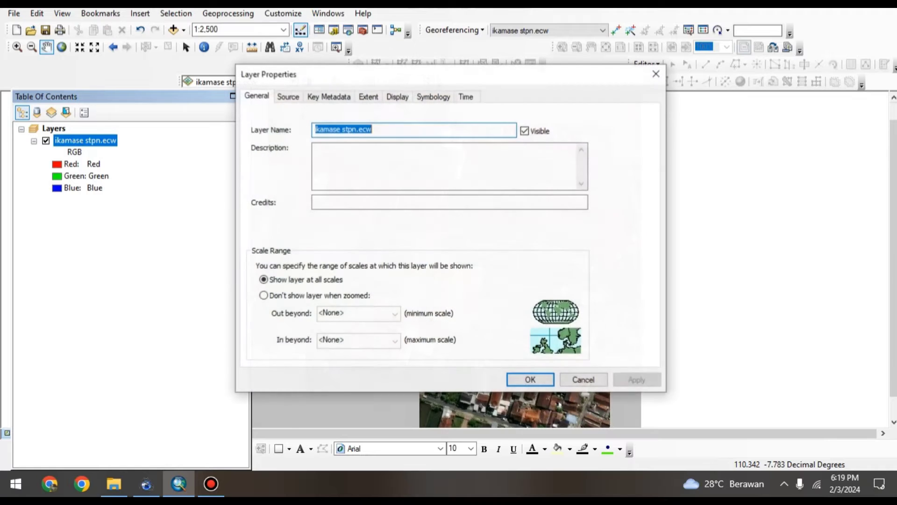
pyautogui.click(329, 97)
pyautogui.click(288, 96)
pyautogui.scroll(-4, 420, 187)
pyautogui.scroll(-4, 420, 173)
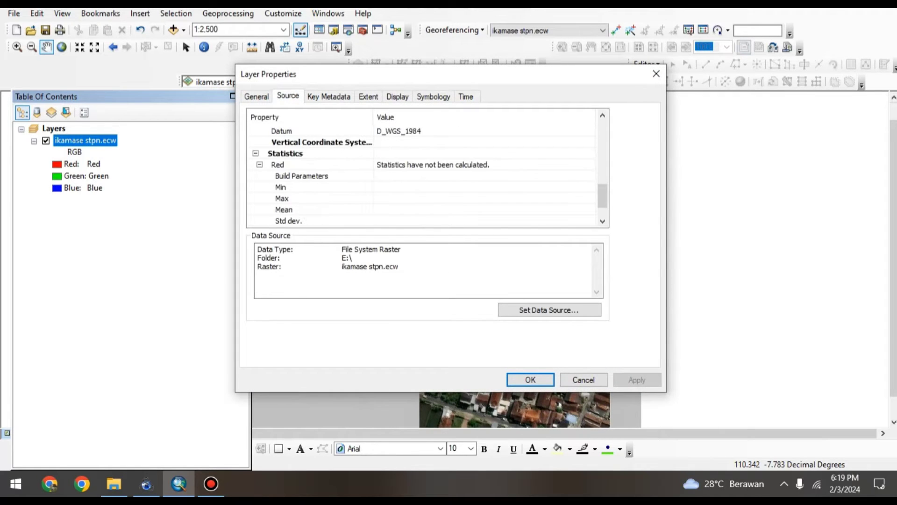
pyautogui.scroll(2, 421, 173)
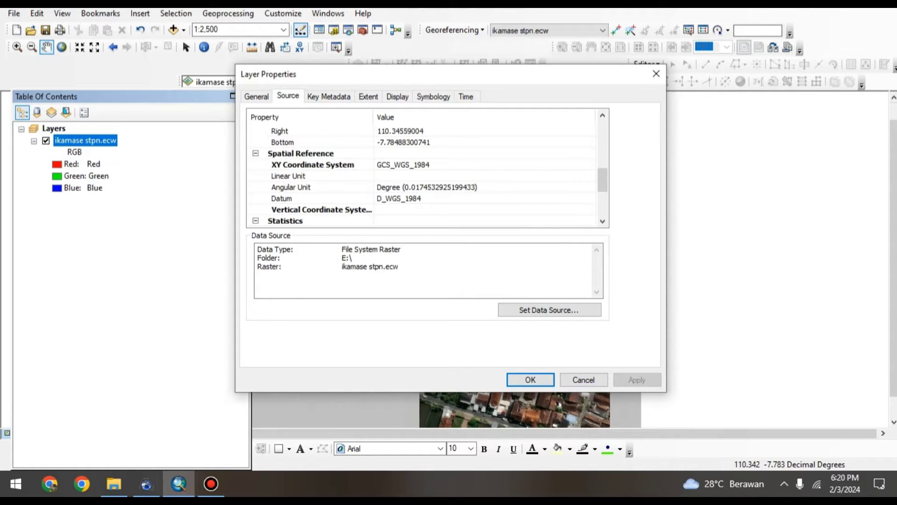
pyautogui.click(656, 74)
pyautogui.rightClick(465, 183)
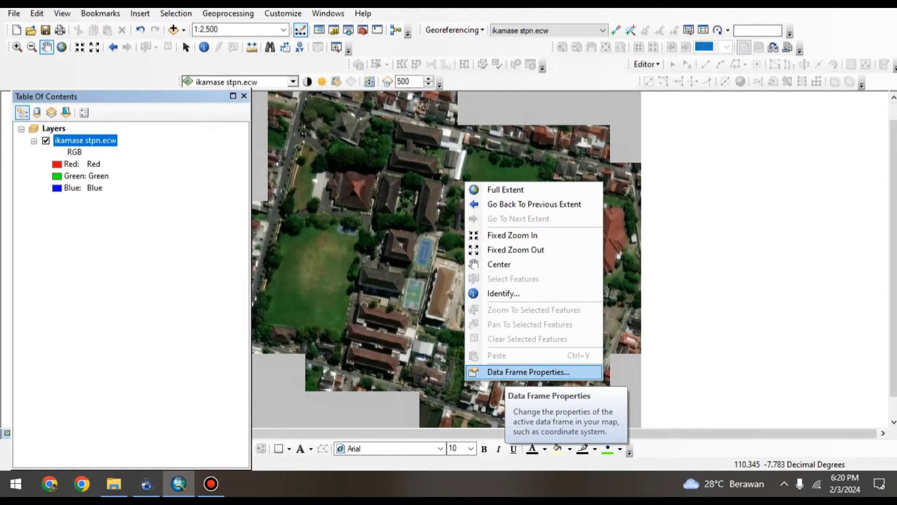
# Set the data frame coordinate system to DGN 1995 Indonesia TM-3 Zone 49.1
pyautogui.click(504, 372)
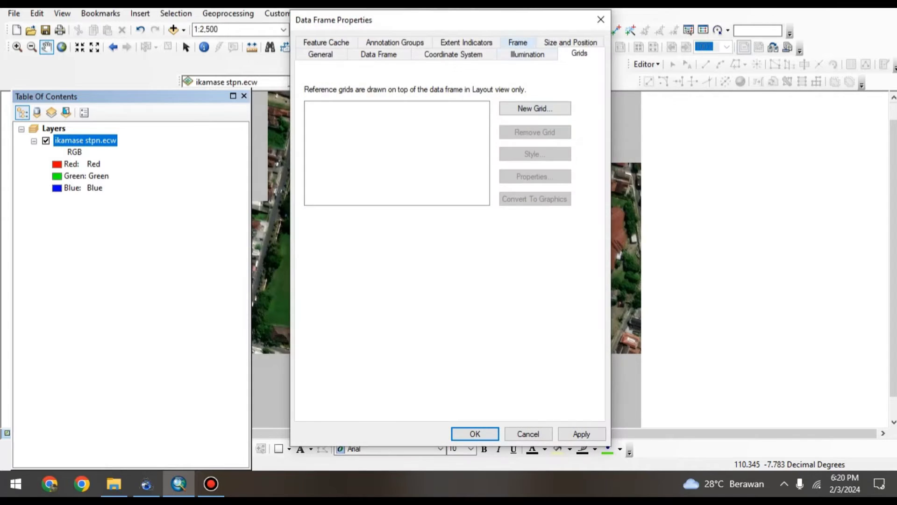
pyautogui.click(454, 54)
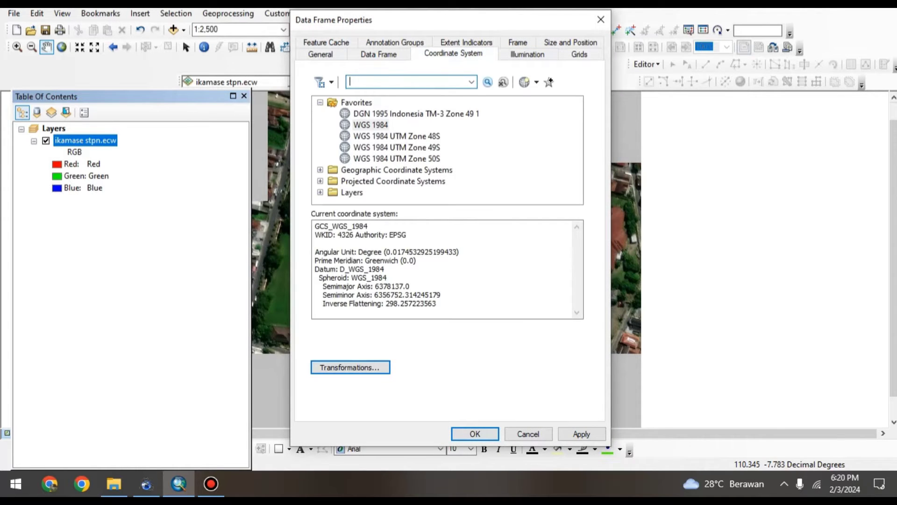
pyautogui.click(416, 114)
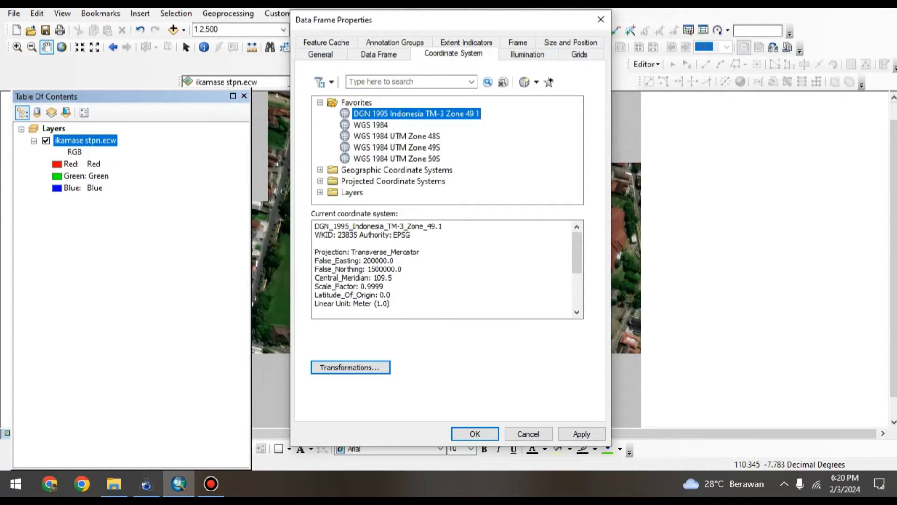
pyautogui.click(582, 433)
pyautogui.click(475, 434)
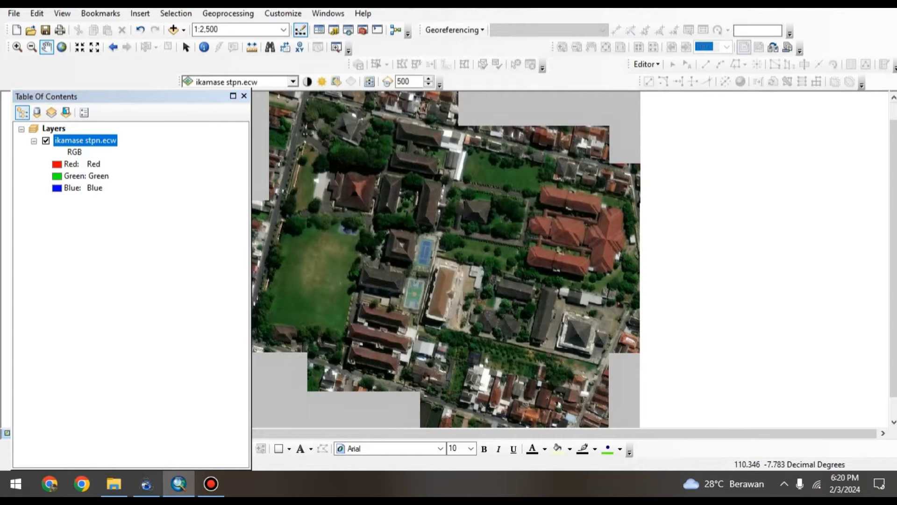
# Bring up Data > Export Data for the ikamase stpn.ecw layer
pyautogui.rightClick(357, 168)
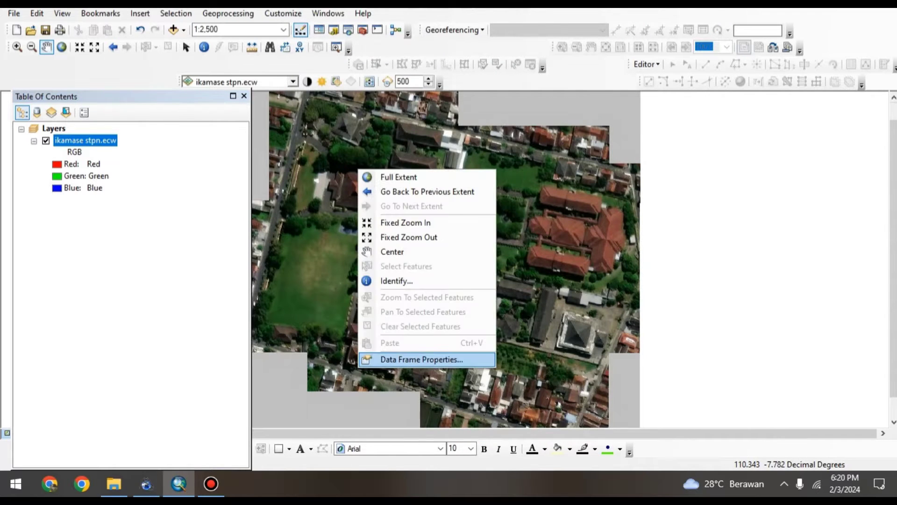
pyautogui.click(420, 359)
pyautogui.rightClick(70, 141)
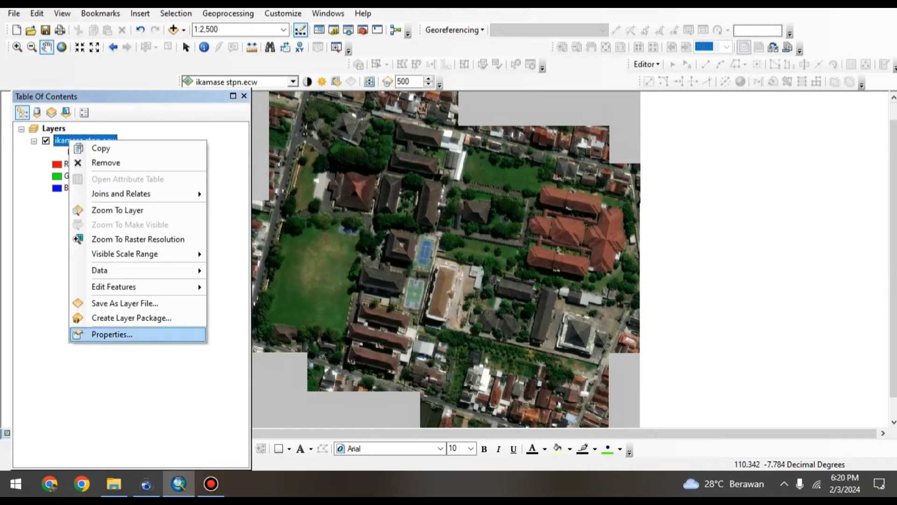
pyautogui.click(252, 286)
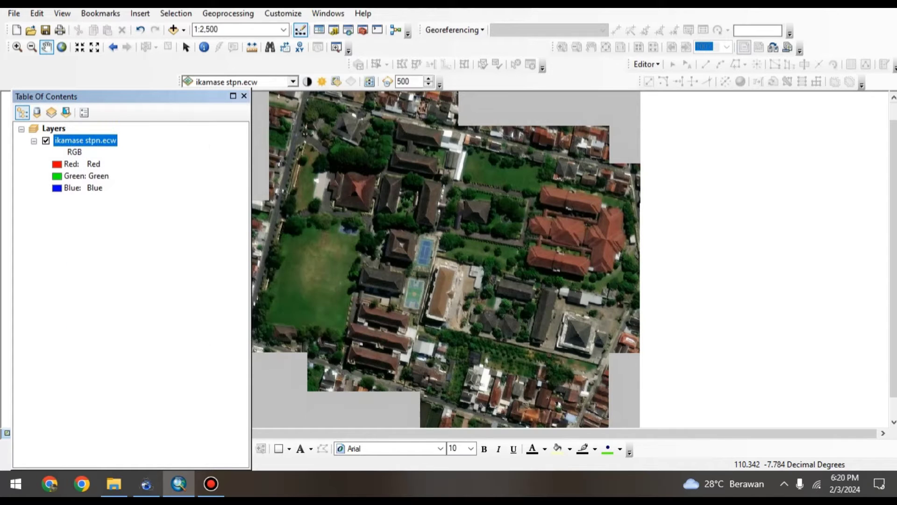
# Set the export spatial reference to Data Frame and the format to JPG
pyautogui.click(473, 124)
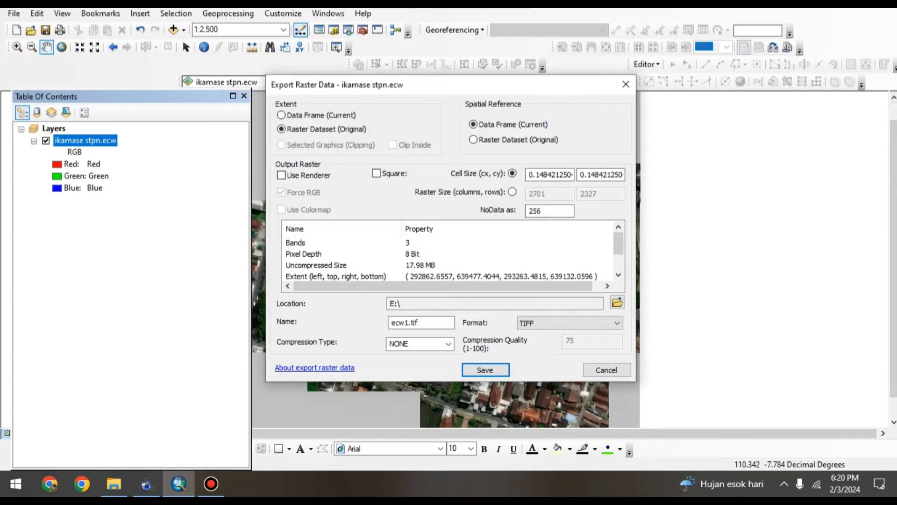
pyautogui.scroll(-1, 449, 253)
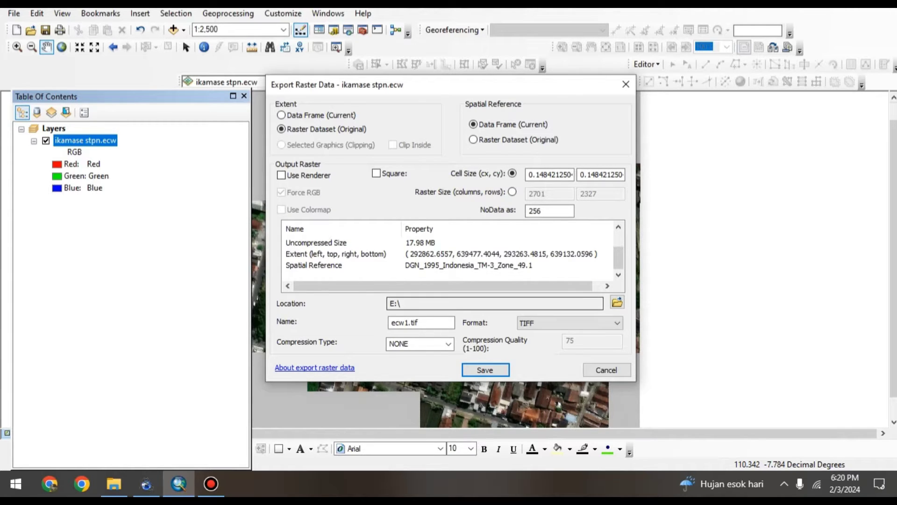
pyautogui.click(570, 323)
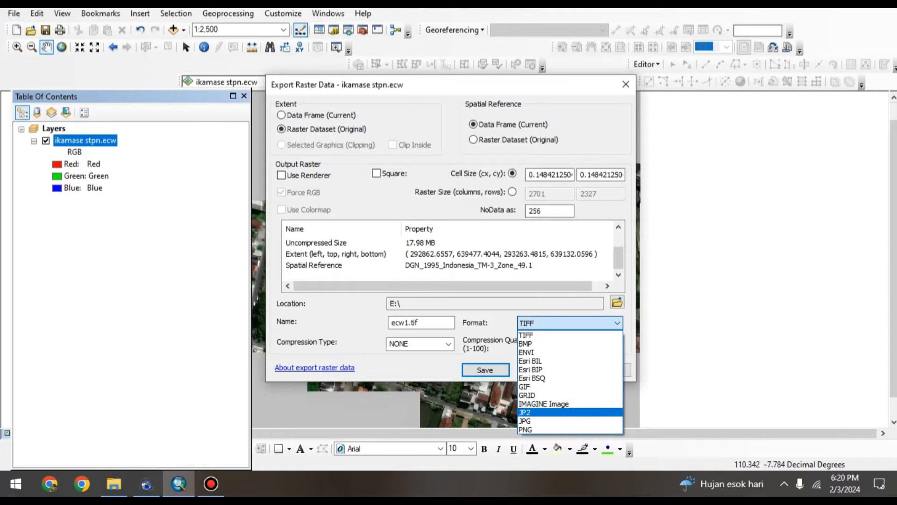
pyautogui.click(537, 420)
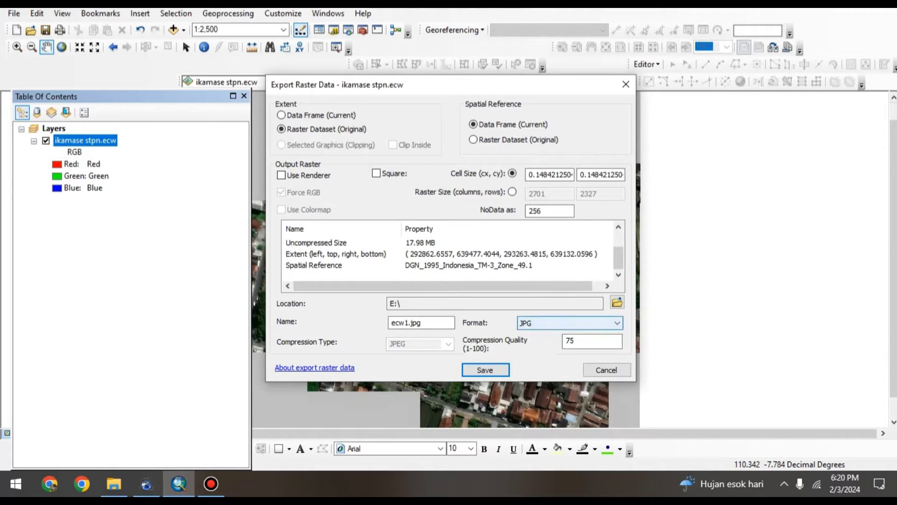
# Save the export as contoh ikamase, accept the pixel depth prompt, and add it to the map
pyautogui.doubleClick(398, 323)
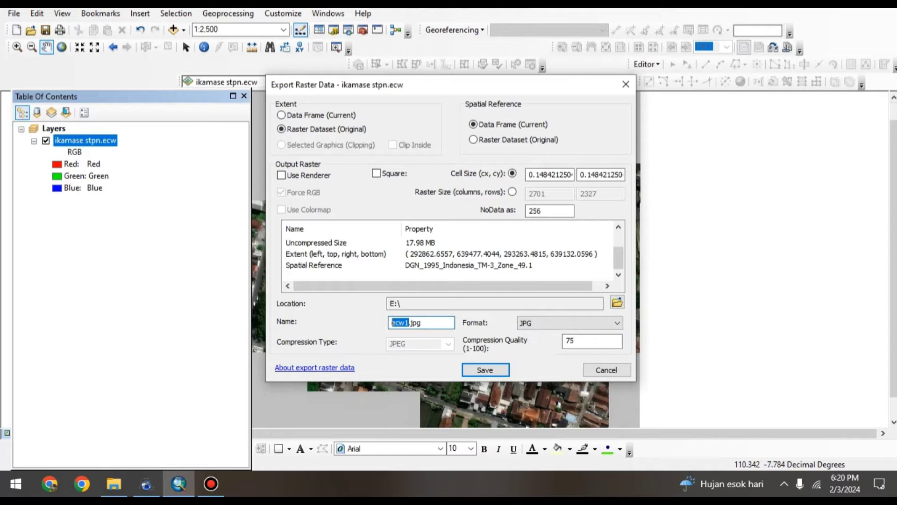
pyautogui.write('contoh iak')
pyautogui.write('m')
pyautogui.press('BackSpace')
pyautogui.press('BackSpace')
pyautogui.press('BackSpace')
pyautogui.write('kamase')
pyautogui.click(485, 369)
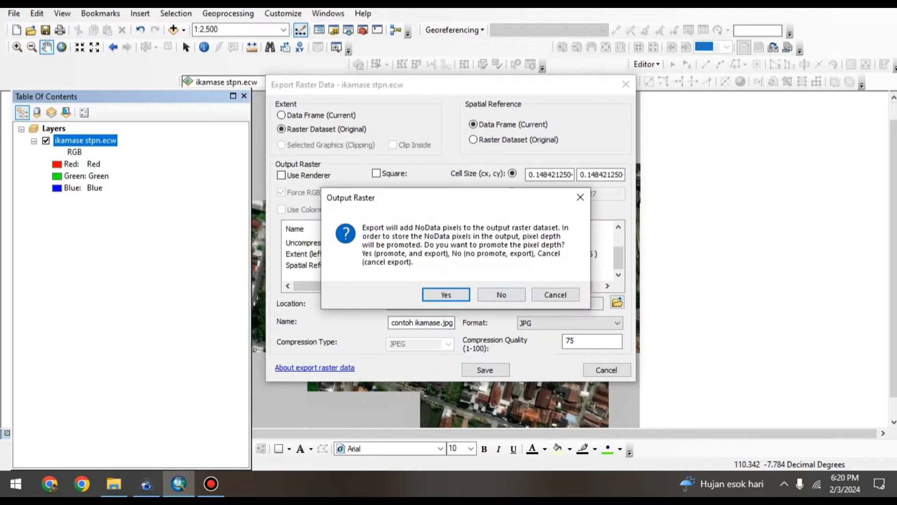
pyautogui.press('Return')
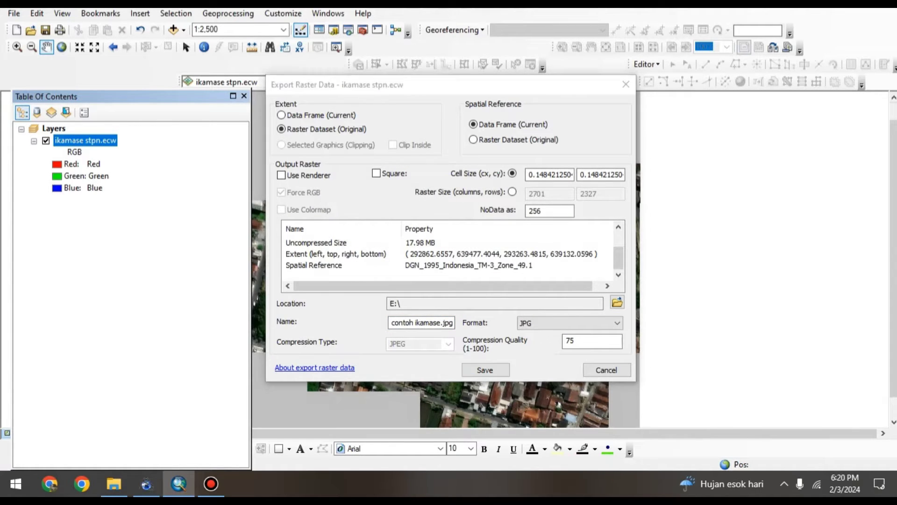
pyautogui.click(479, 283)
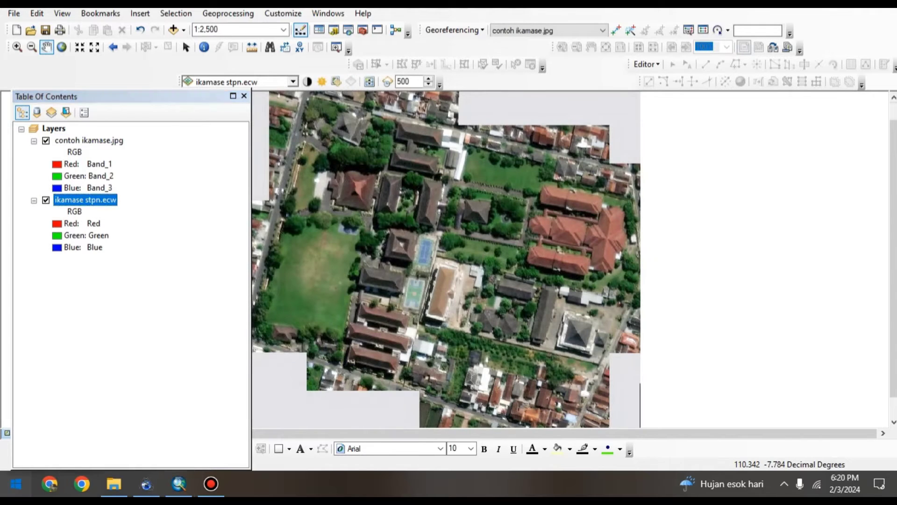
pyautogui.click(16, 484)
# Search 'auto' in the Start menu and launch AutoCAD Map 3D 2021
pyautogui.write('auto')
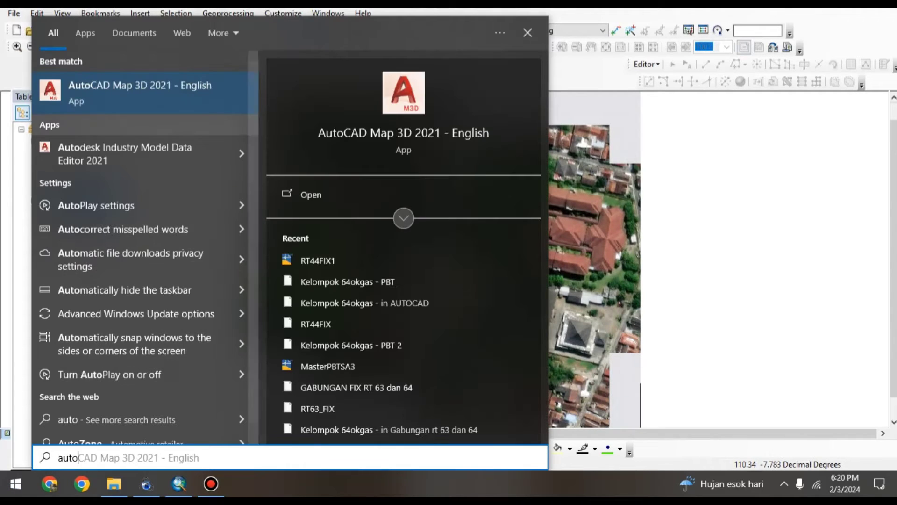
pyautogui.press('Return')
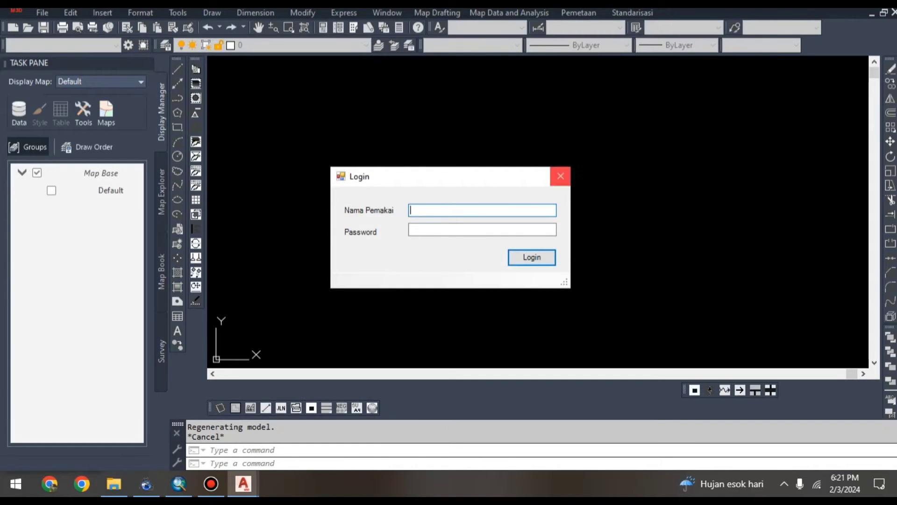
# Cancel the Login dialog, close the Task Pane, and show the Pemetaan menu
pyautogui.click(561, 176)
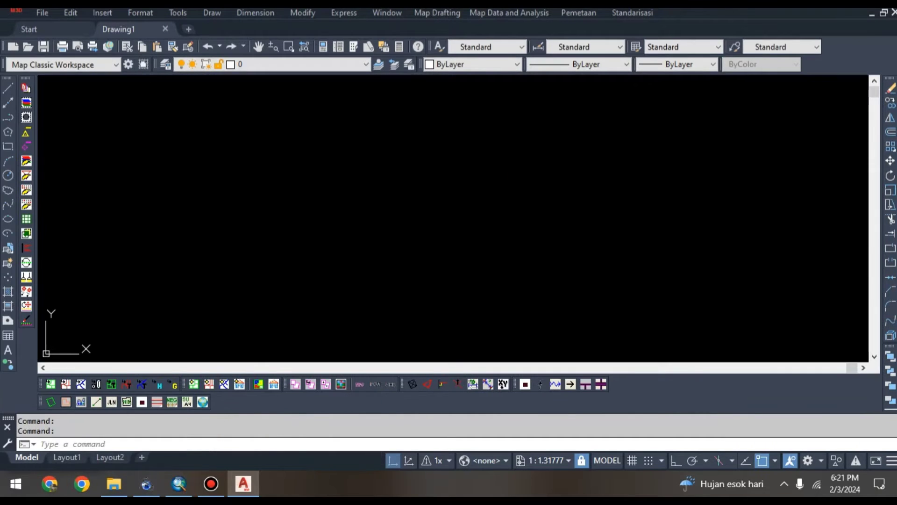
pyautogui.doubleClick(500, 158)
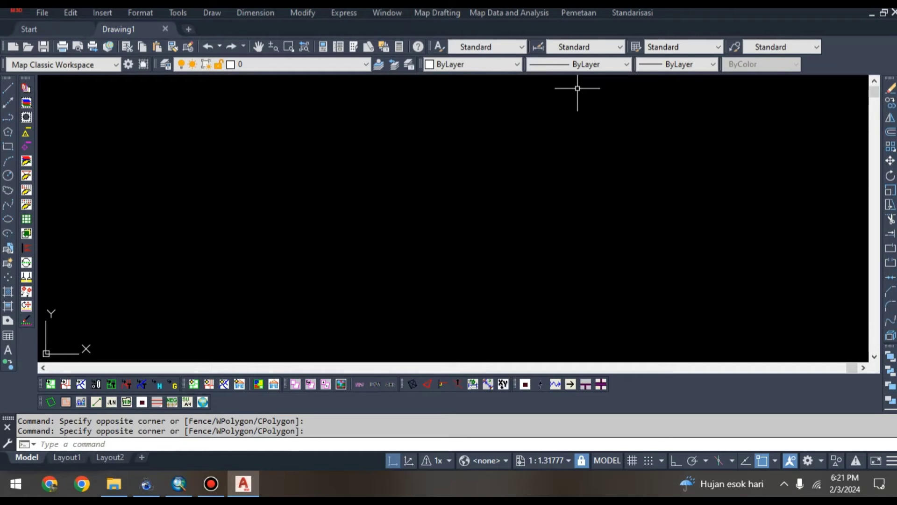
pyautogui.click(579, 12)
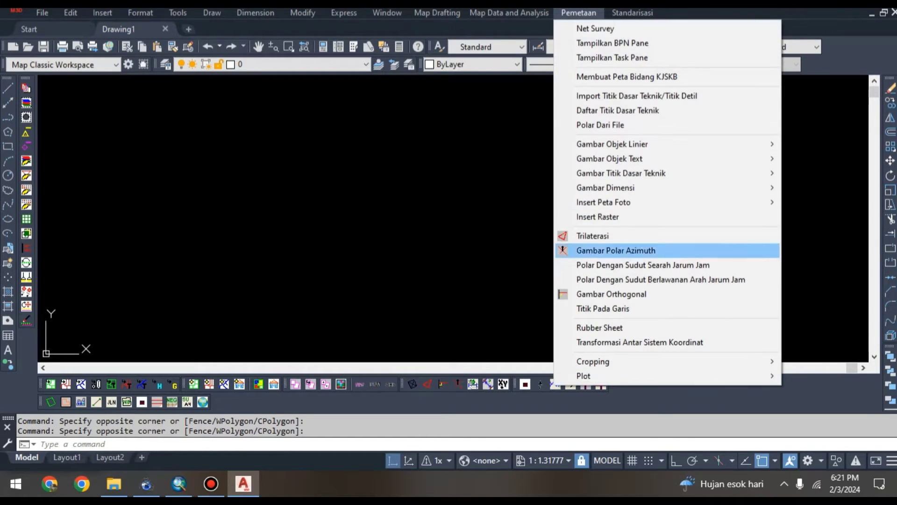
# Select contoh ikamase.jpg from the Data (E:) drive as the raster image to insert
pyautogui.click(602, 216)
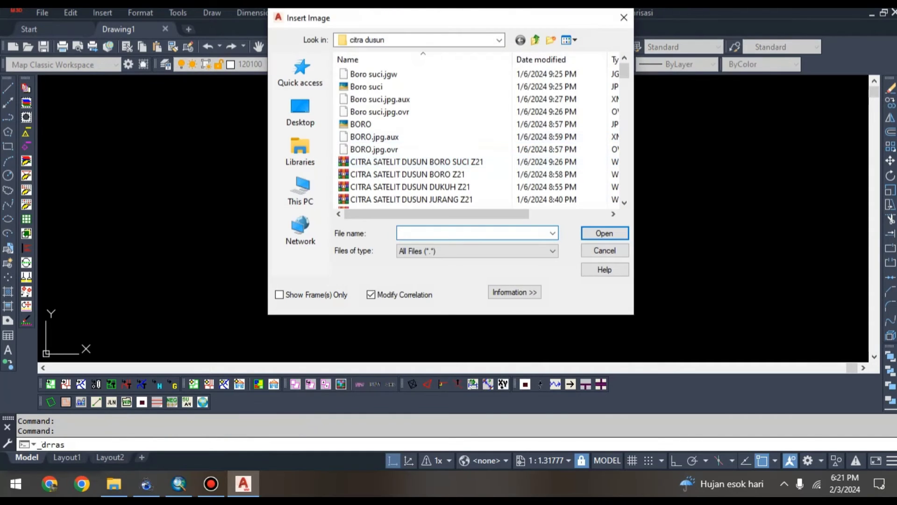
pyautogui.click(421, 40)
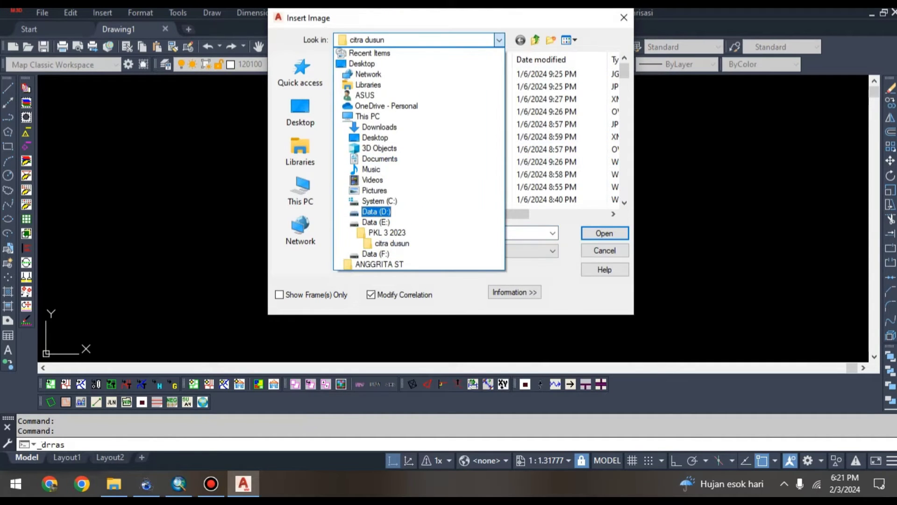
pyautogui.click(376, 222)
pyautogui.scroll(-5, 460, 184)
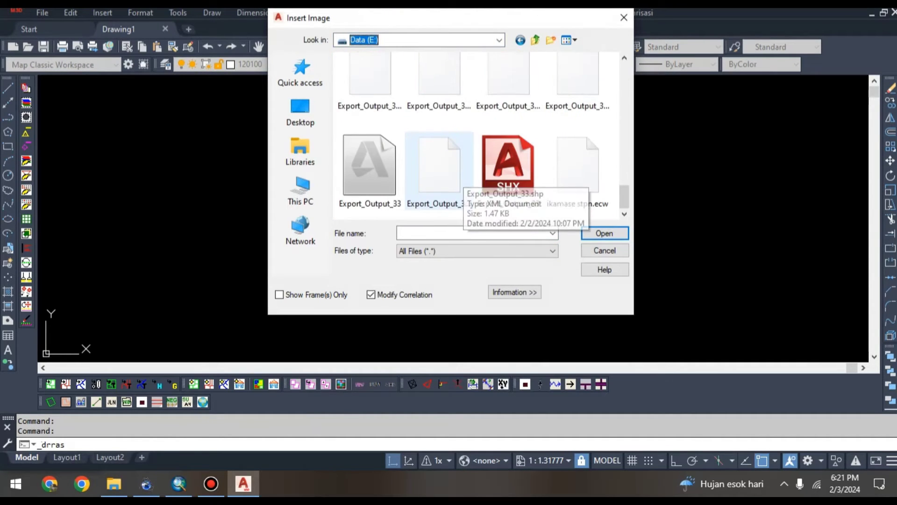
pyautogui.scroll(3, 462, 187)
pyautogui.click(370, 168)
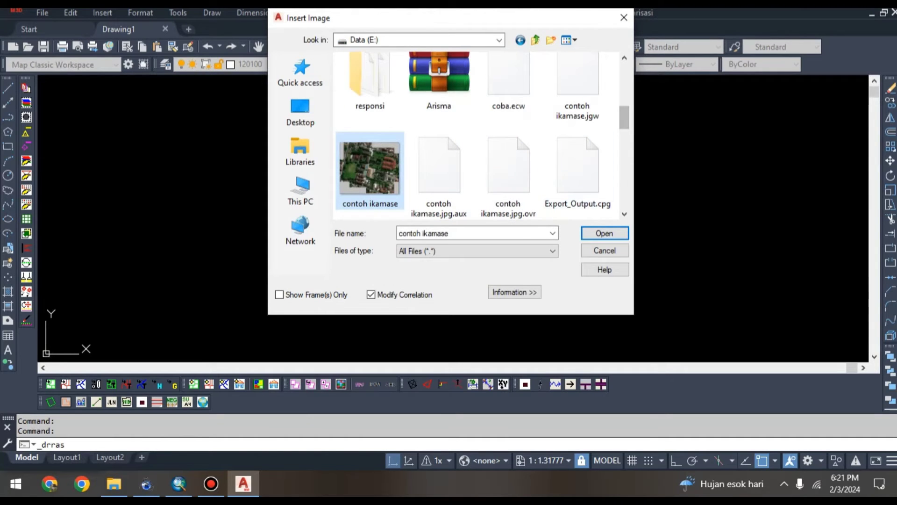
pyautogui.click(605, 232)
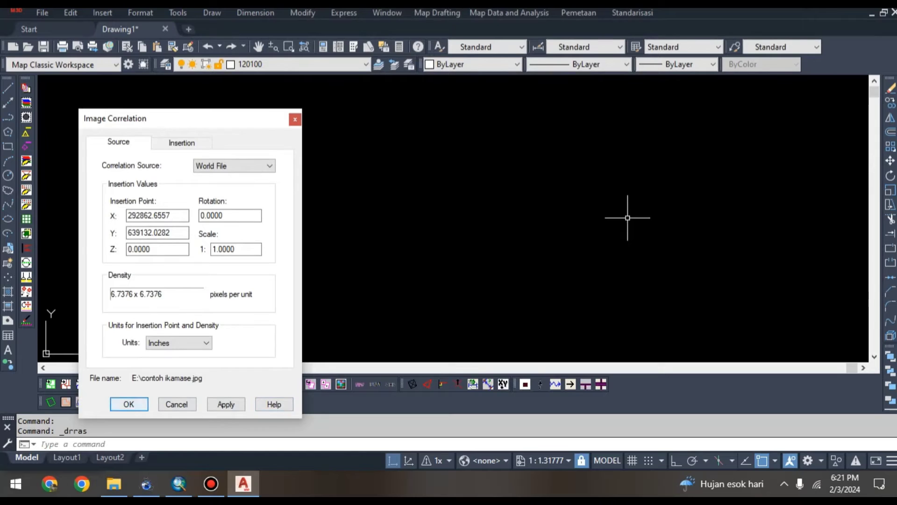
# Accept the world-file placement values and zoom to extents to show the inserted image
pyautogui.press('Return')
pyautogui.write('z')
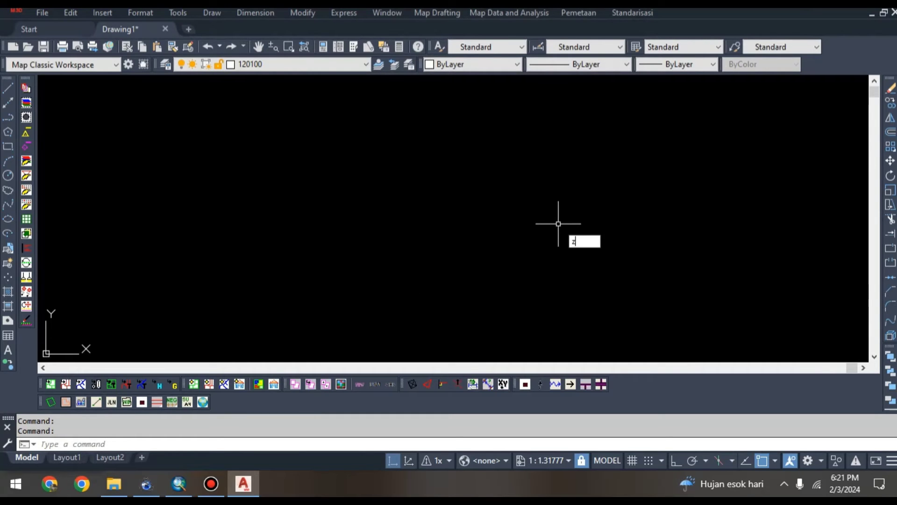
pyautogui.press('Return')
pyautogui.write('e')
pyautogui.press('Return')
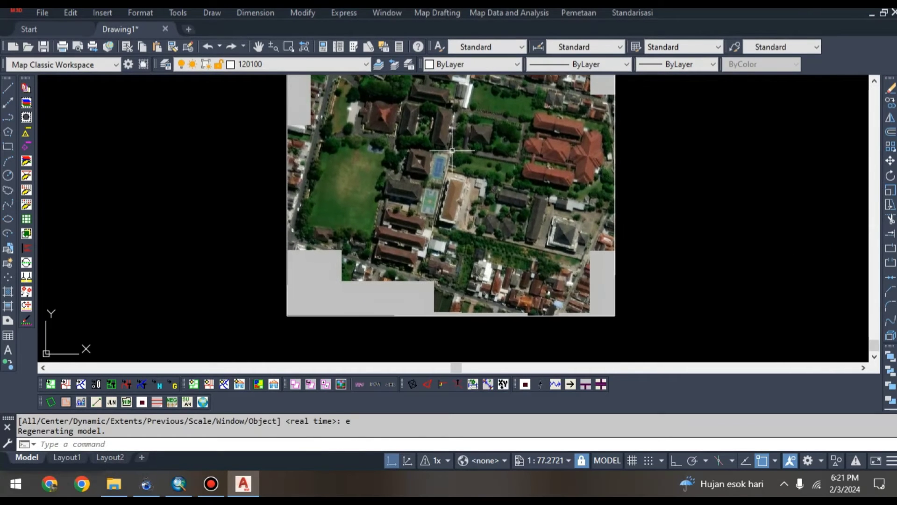
pyautogui.moveTo(449, 159); pyautogui.dragTo(442, 183, button='middle')
pyautogui.scroll(-2, 607, 186)
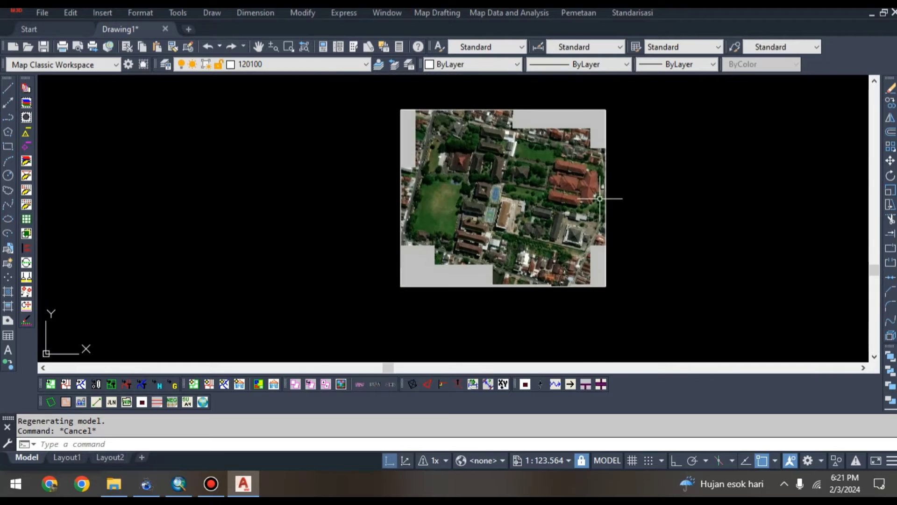
pyautogui.moveTo(601, 195); pyautogui.dragTo(557, 215, button='middle')
pyautogui.scroll(2, 463, 212)
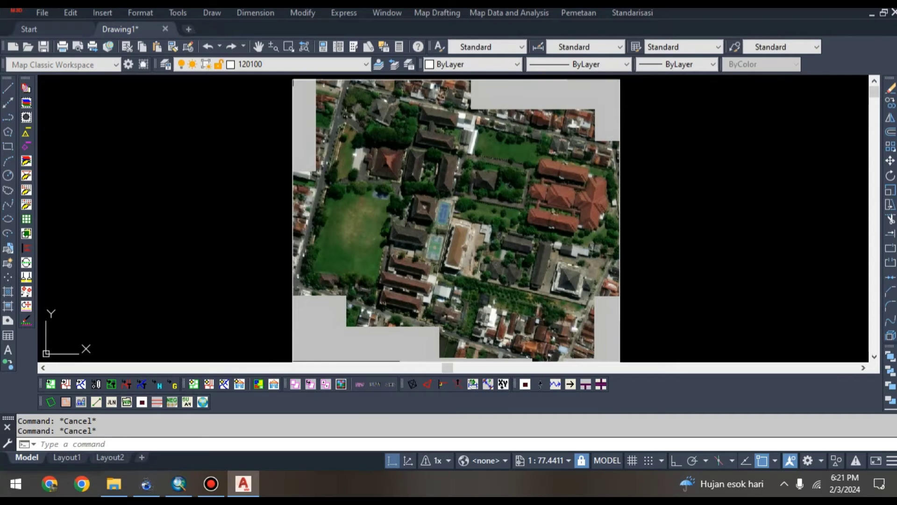
# Start GETTILE with GoogleSatelliteMap as the tile source at zoom level 19
pyautogui.press('Return')
pyautogui.hotkey('alt', 'Down')
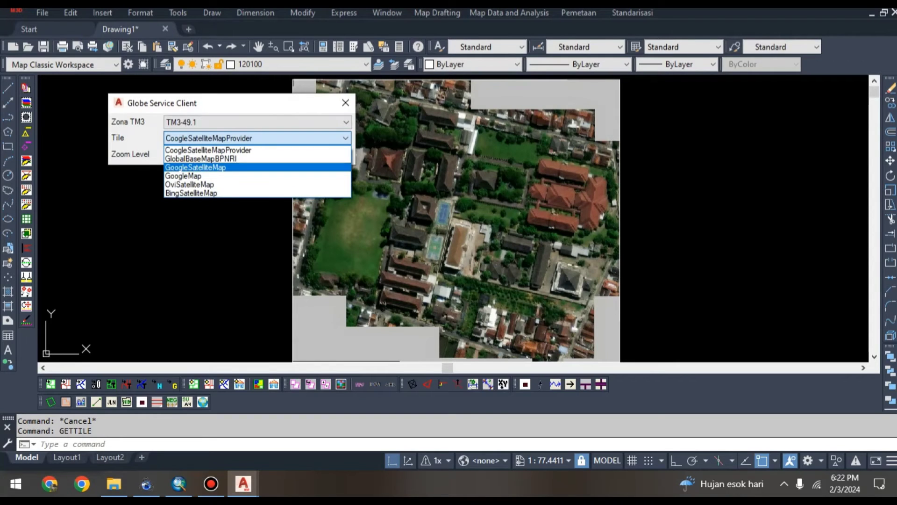
pyautogui.press('Return')
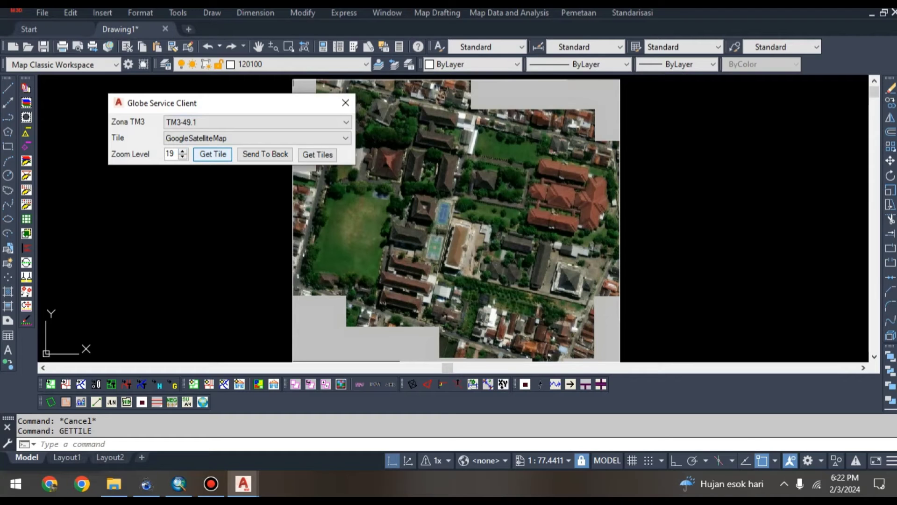
# Pick points over the northern campus to load Google satellite tiles, panning toward the northeast corner
pyautogui.click(215, 154)
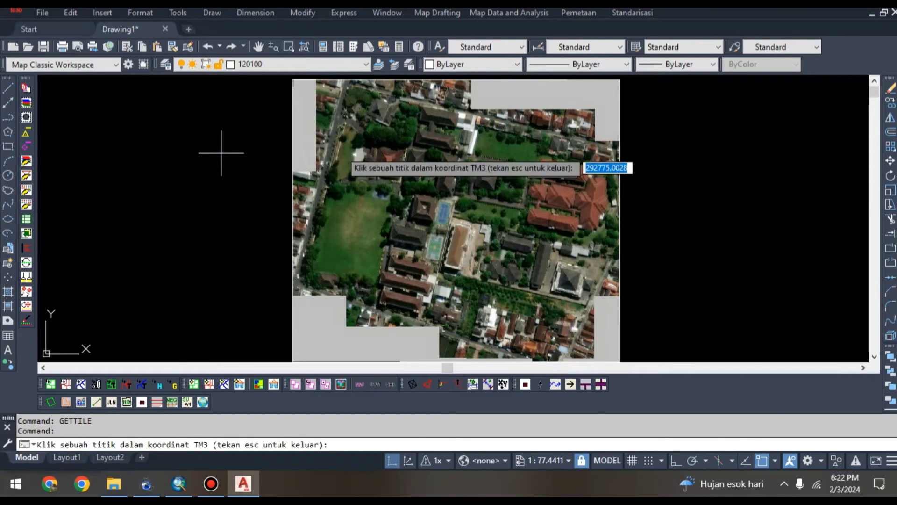
pyautogui.scroll(4, 520, 190)
pyautogui.scroll(4, 571, 186)
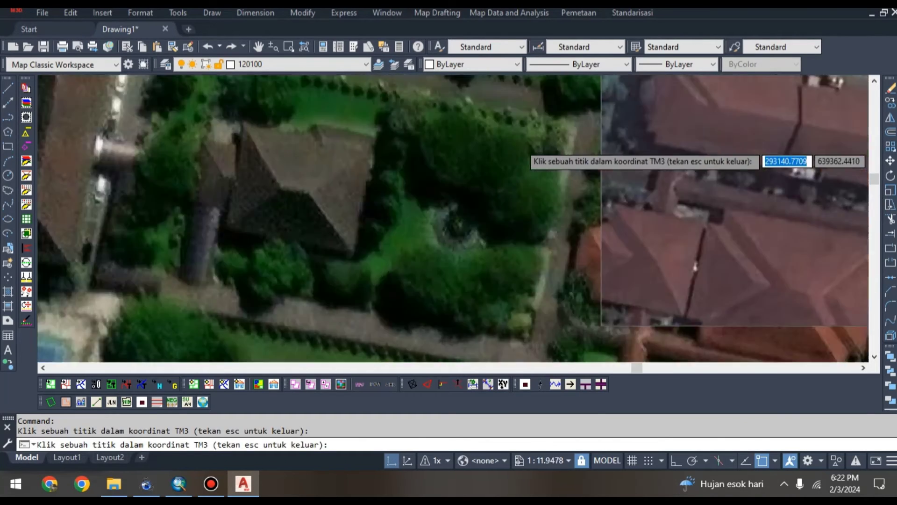
pyautogui.scroll(6, 561, 176)
pyautogui.scroll(-6, 537, 179)
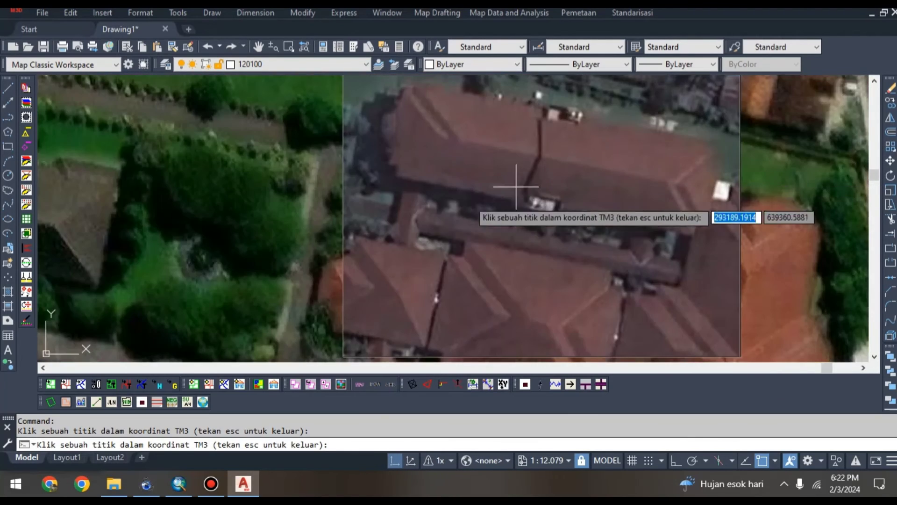
pyautogui.scroll(-6, 495, 180)
pyautogui.scroll(2, 327, 187)
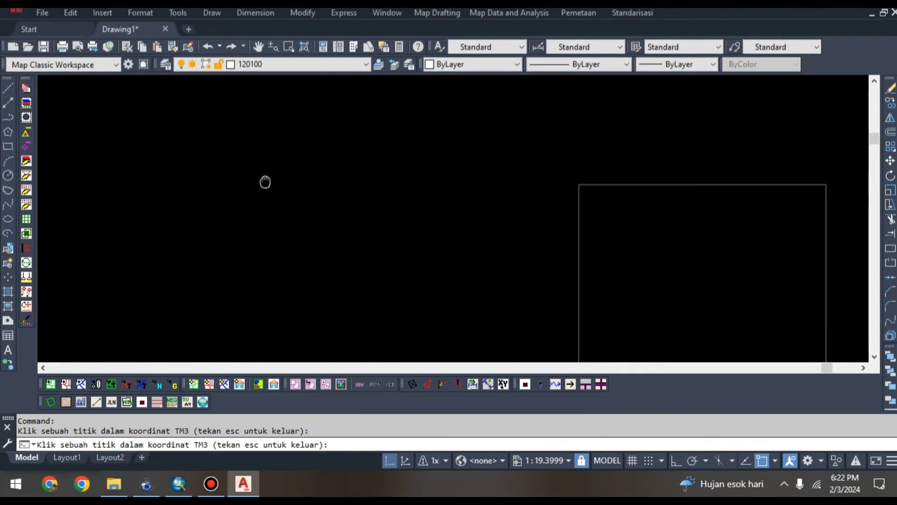
pyautogui.scroll(-2, 424, 107)
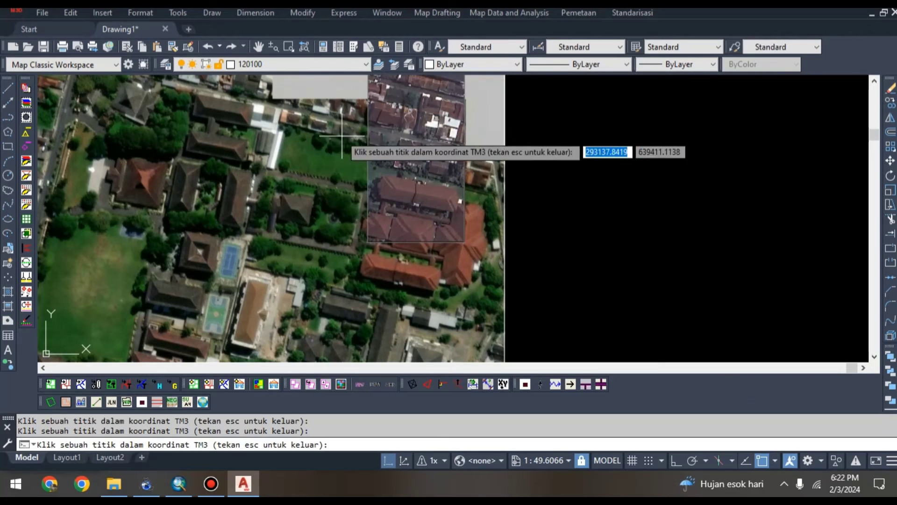
pyautogui.moveTo(306, 196); pyautogui.dragTo(381, 137, button='middle')
pyautogui.scroll(3, 374, 183)
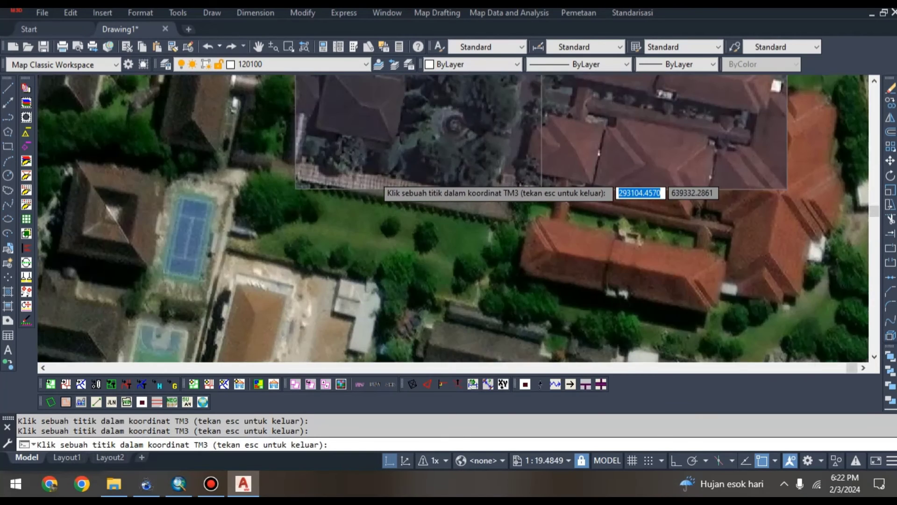
pyautogui.scroll(-5, 374, 185)
pyautogui.scroll(2, 378, 154)
pyautogui.scroll(4, 380, 139)
pyautogui.scroll(-6, 379, 139)
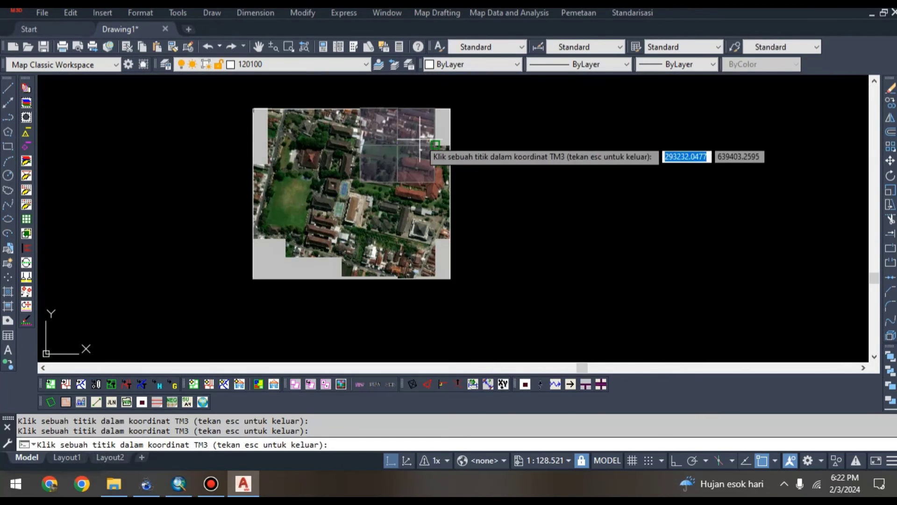
pyautogui.moveTo(426, 117); pyautogui.dragTo(467, 117, button='middle')
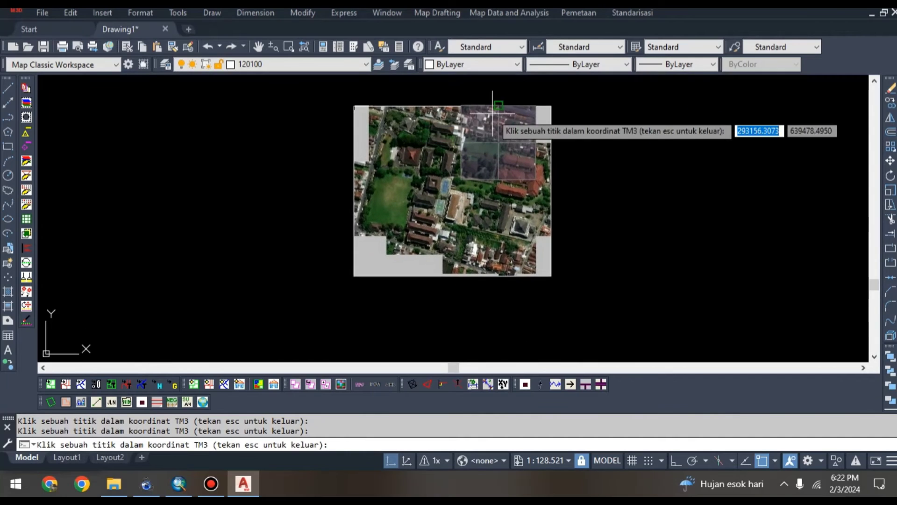
pyautogui.scroll(4, 580, 104)
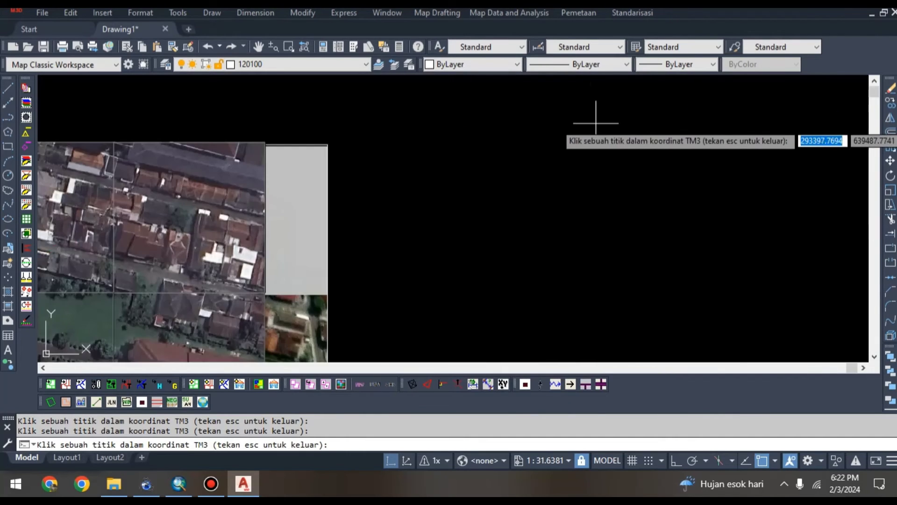
pyautogui.scroll(-3, 589, 112)
pyautogui.scroll(4, 591, 121)
pyautogui.scroll(-3, 593, 127)
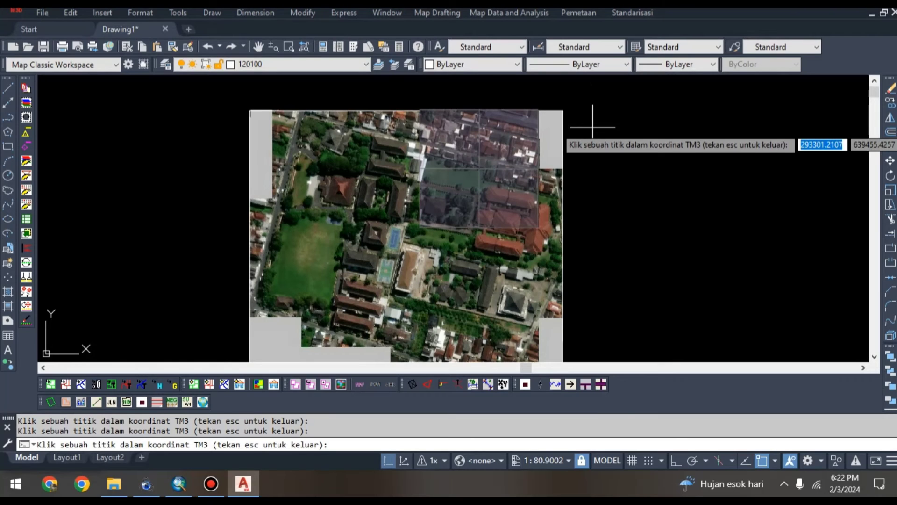
pyautogui.moveTo(446, 132); pyautogui.dragTo(502, 118, button='middle')
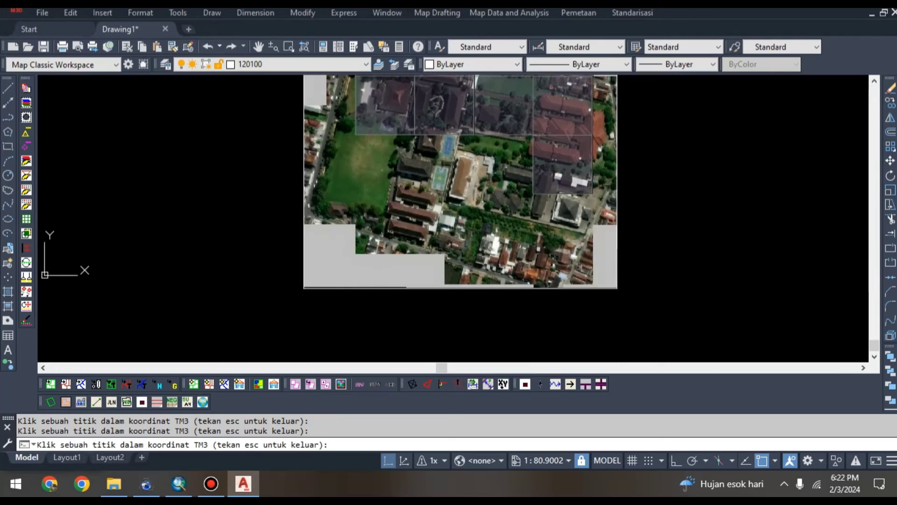
# Pan across the southern and northern campus and center the tiled mosaic in the view
pyautogui.moveTo(578, 304); pyautogui.dragTo(576, 220, button='middle')
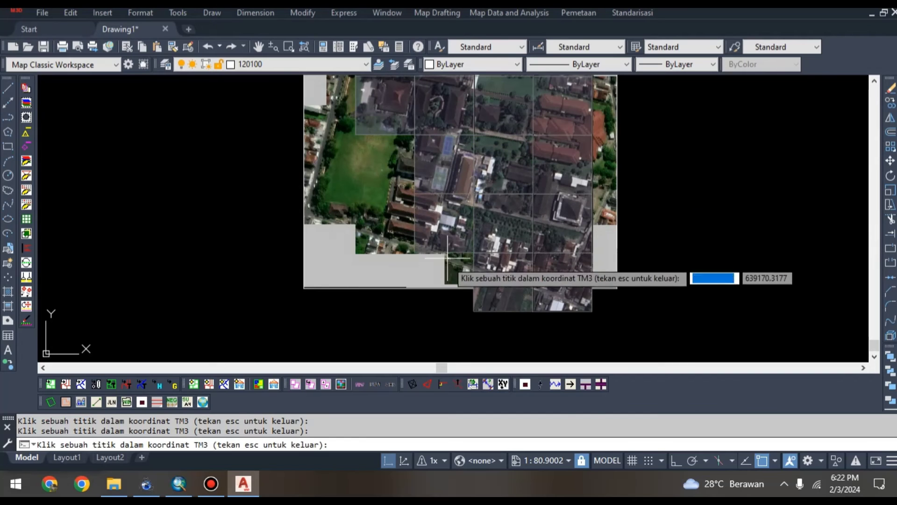
pyautogui.moveTo(401, 83); pyautogui.dragTo(379, 170, button='middle')
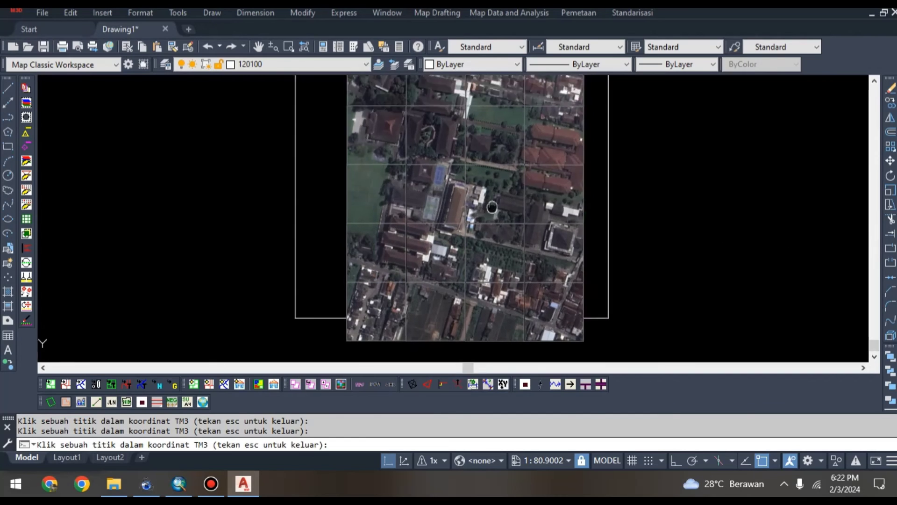
pyautogui.scroll(4, 379, 150)
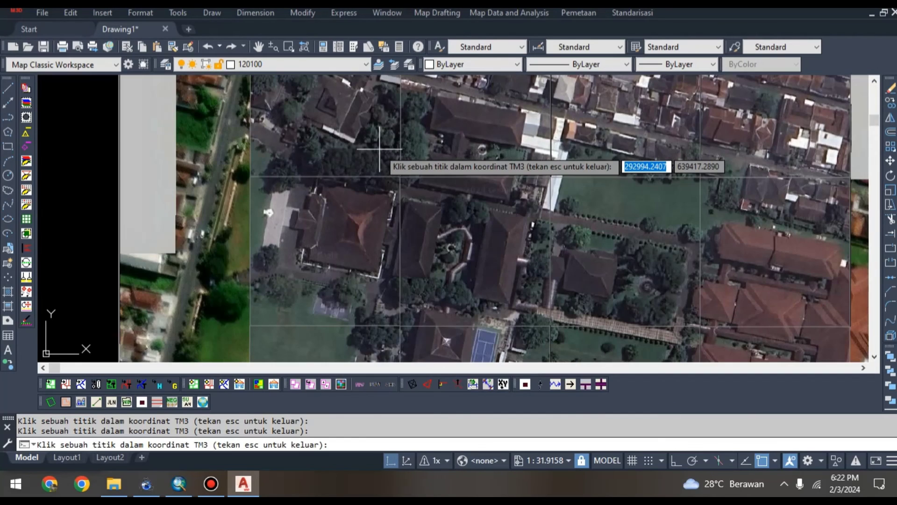
pyautogui.scroll(-4, 379, 150)
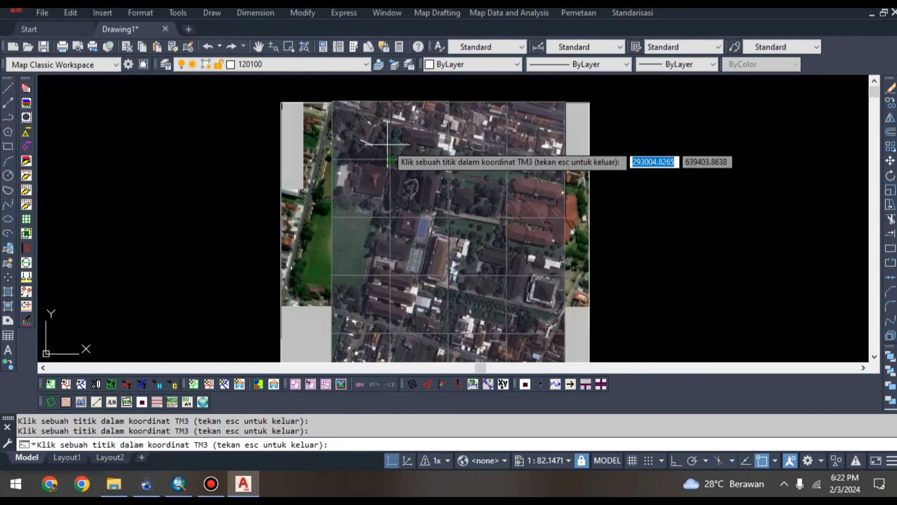
pyautogui.moveTo(526, 215); pyautogui.dragTo(491, 171, button='middle')
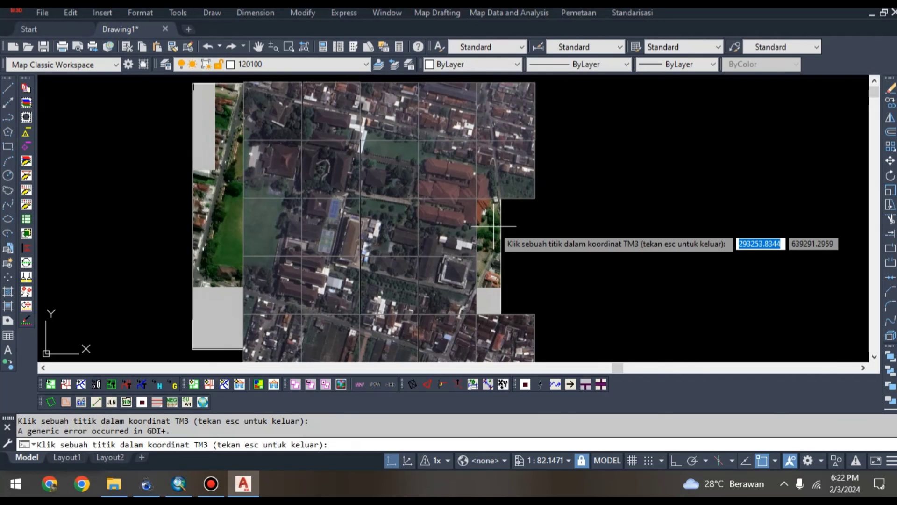
# Fetch one more satellite tile east of the mosaic and zoom out and in to check it
pyautogui.click(536, 236)
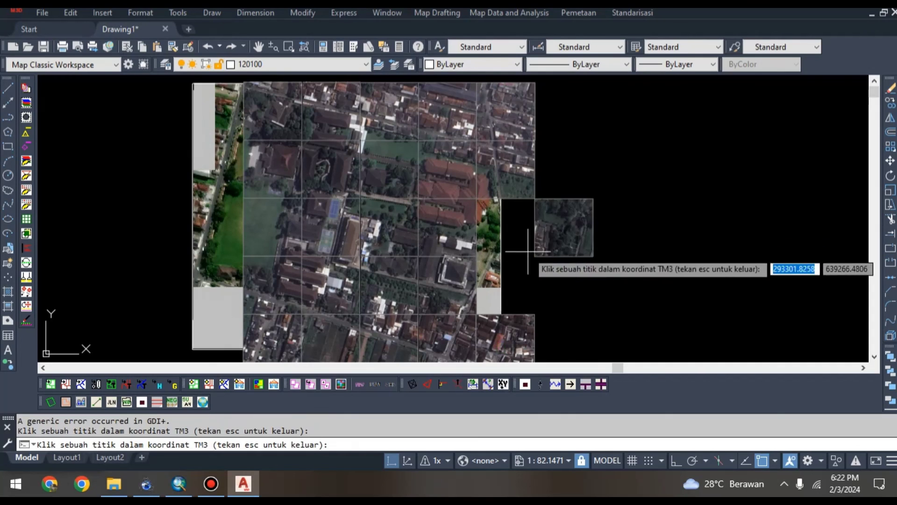
pyautogui.scroll(-3, 577, 94)
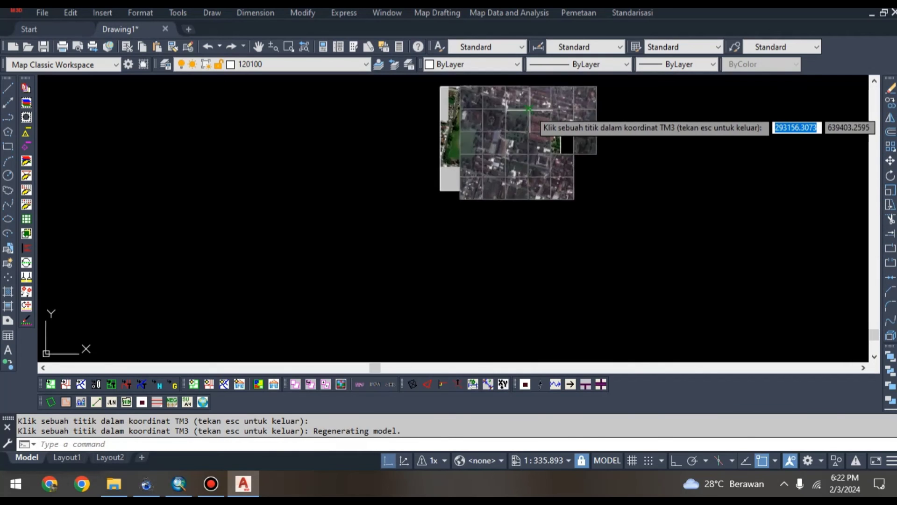
pyautogui.scroll(5, 529, 108)
pyautogui.scroll(4, 453, 106)
pyautogui.scroll(5, 367, 157)
pyautogui.scroll(-2, 437, 176)
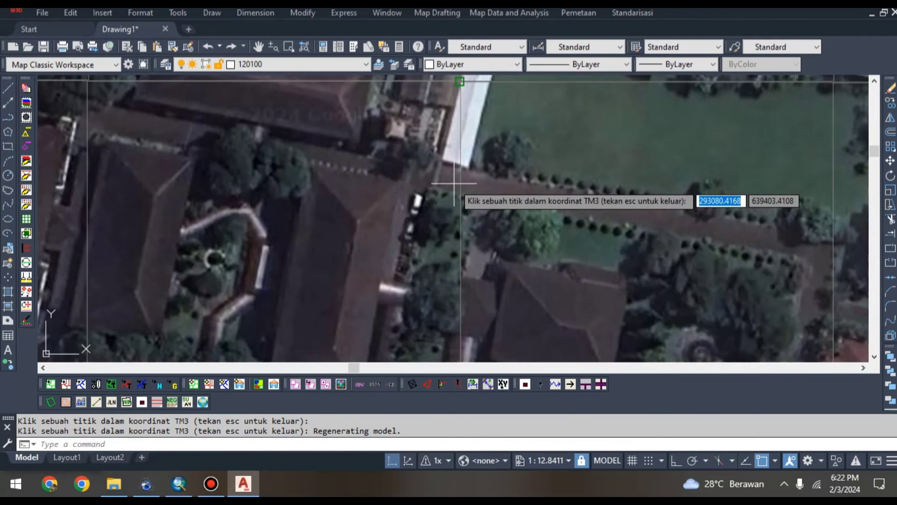
pyautogui.scroll(-9, 453, 183)
pyautogui.scroll(-4, 454, 183)
pyautogui.scroll(1, 454, 176)
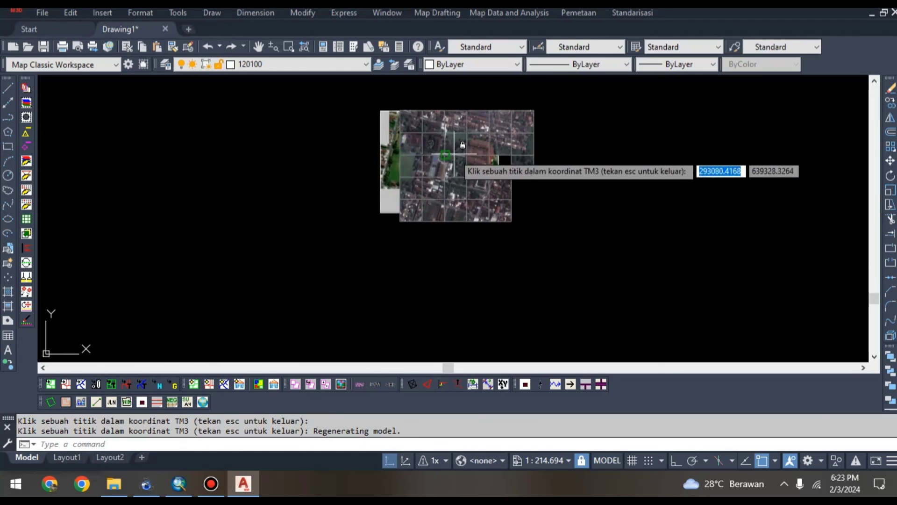
pyautogui.scroll(4, 514, 177)
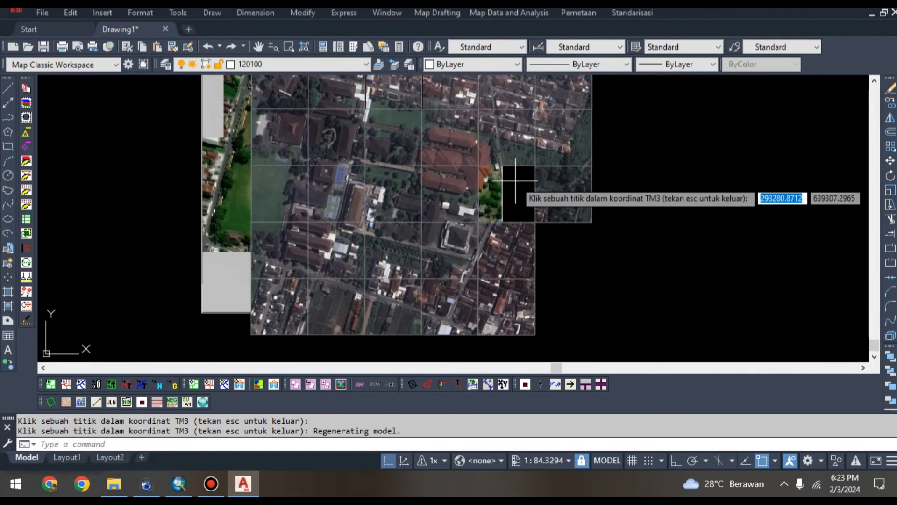